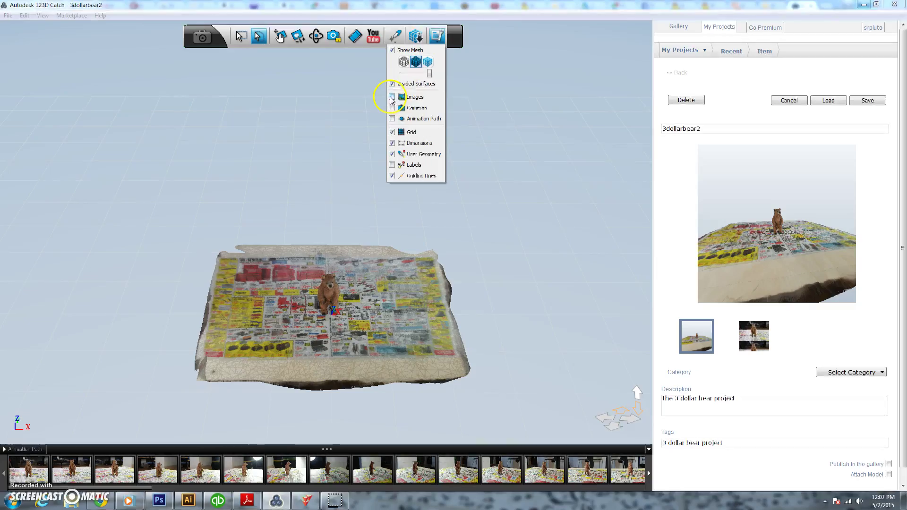
Show the images, cameras and animation path around the bear scan
{"action": "left_click", "coordinate": [392, 97]}
{"action": "left_click", "coordinate": [392, 108]}
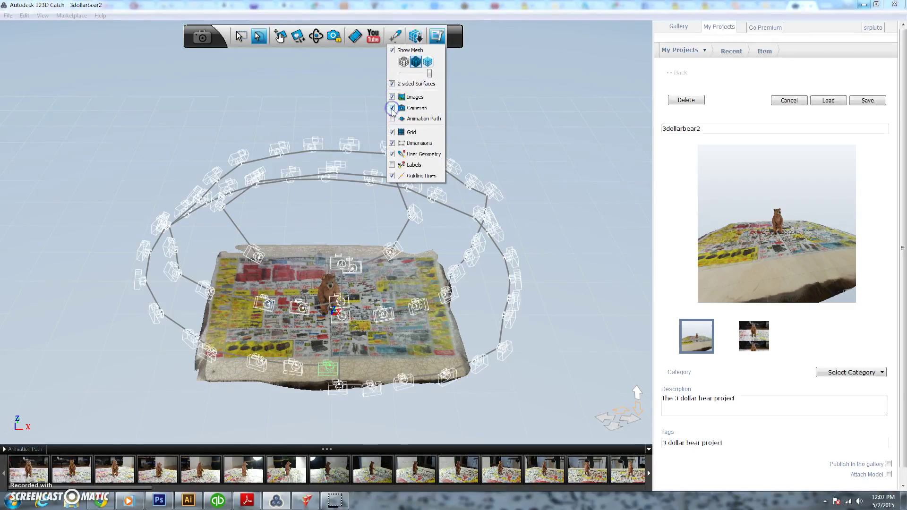
{"action": "left_click", "coordinate": [392, 119]}
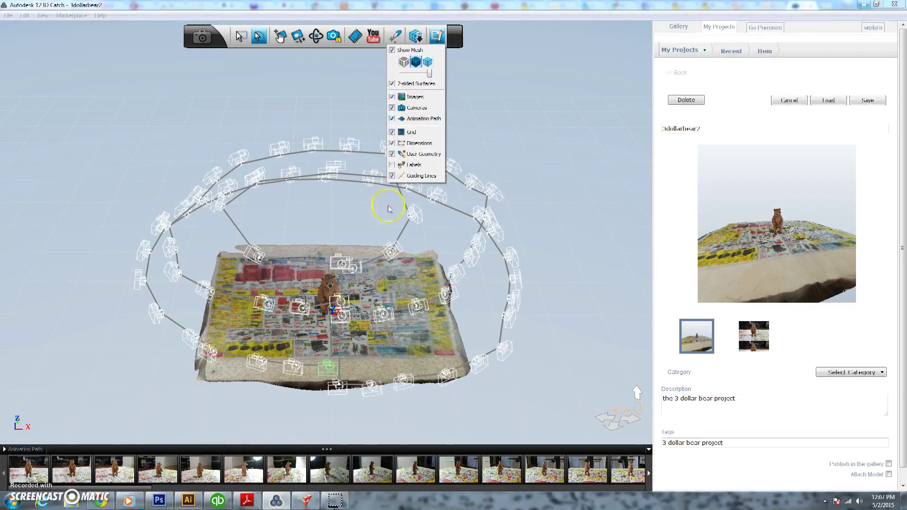
{"action": "left_click", "coordinate": [310, 225]}
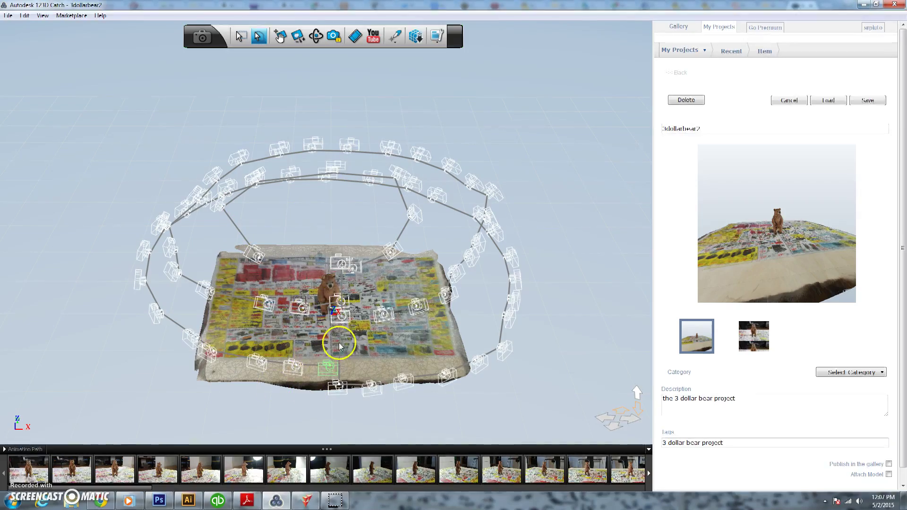
Examine the camera positions circling the scan from several angles, including a close-up of the bear
{"action": "middle_click_drag", "start_coordinate": [338, 342], "coordinate": [298, 320]}
{"action": "left_click_drag", "start_coordinate": [298, 319], "coordinate": [153, 329]}
{"action": "left_click", "coordinate": [308, 323]}
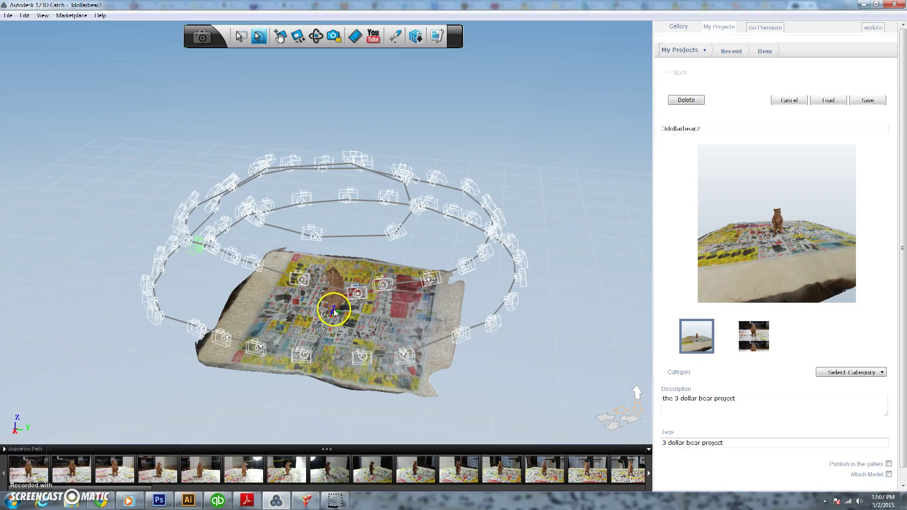
{"action": "middle_click_drag", "start_coordinate": [366, 322], "coordinate": [9, 317]}
{"action": "middle_click_drag", "start_coordinate": [265, 343], "coordinate": [247, 350]}
{"action": "scroll", "coordinate": [329, 306], "scroll_direction": "up", "scroll_amount": 3}
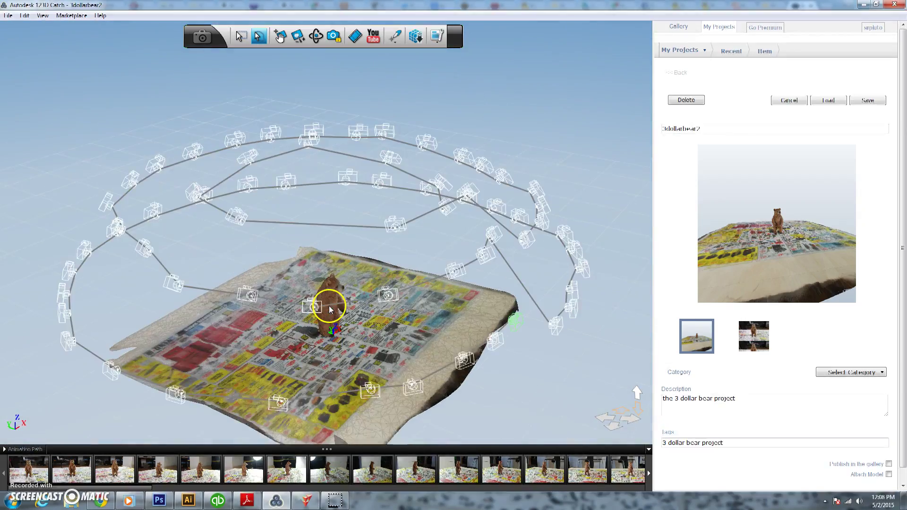
{"action": "scroll", "coordinate": [333, 312], "scroll_direction": "up", "scroll_amount": 5}
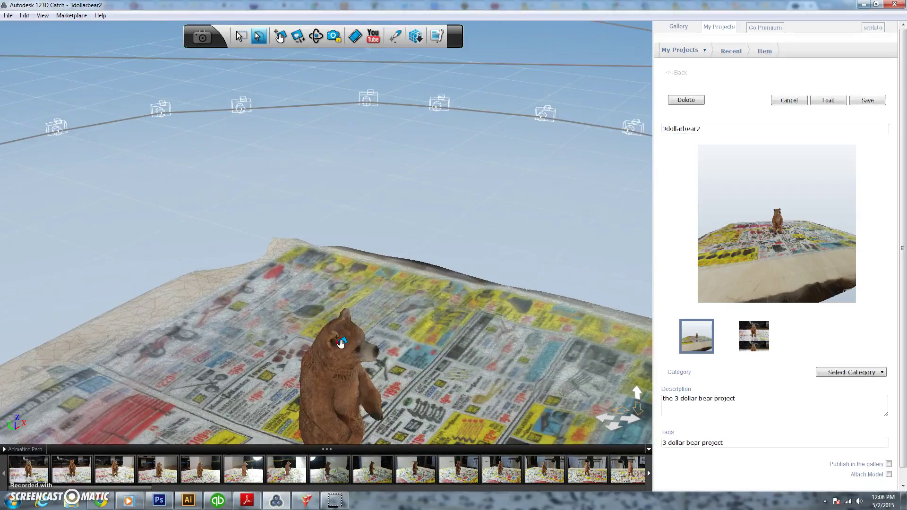
{"action": "left_click_drag", "start_coordinate": [345, 275], "coordinate": [368, 283]}
{"action": "scroll", "coordinate": [360, 257], "scroll_direction": "down", "scroll_amount": 5}
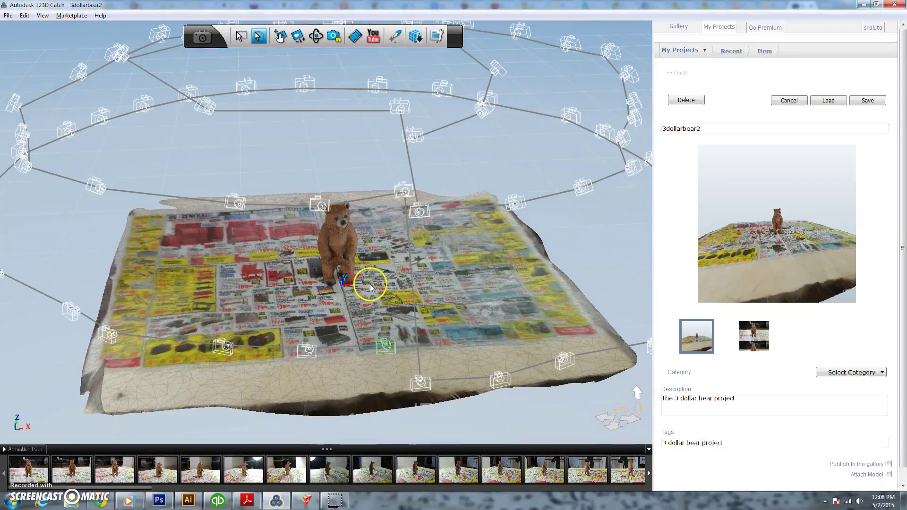
{"action": "scroll", "coordinate": [366, 283], "scroll_direction": "down", "scroll_amount": 3}
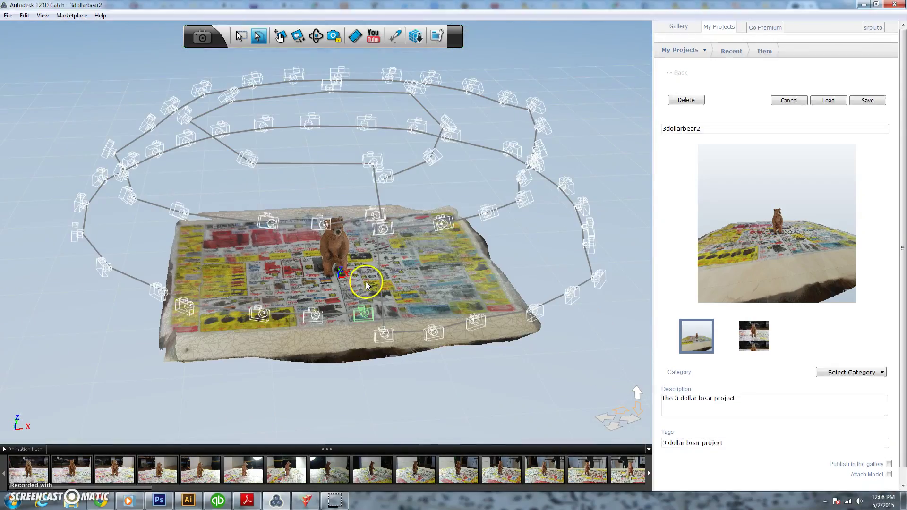
Hide the images, cameras and animation path, and display the mesh as wireframe only
{"action": "left_click", "coordinate": [435, 39]}
{"action": "left_click", "coordinate": [392, 97]}
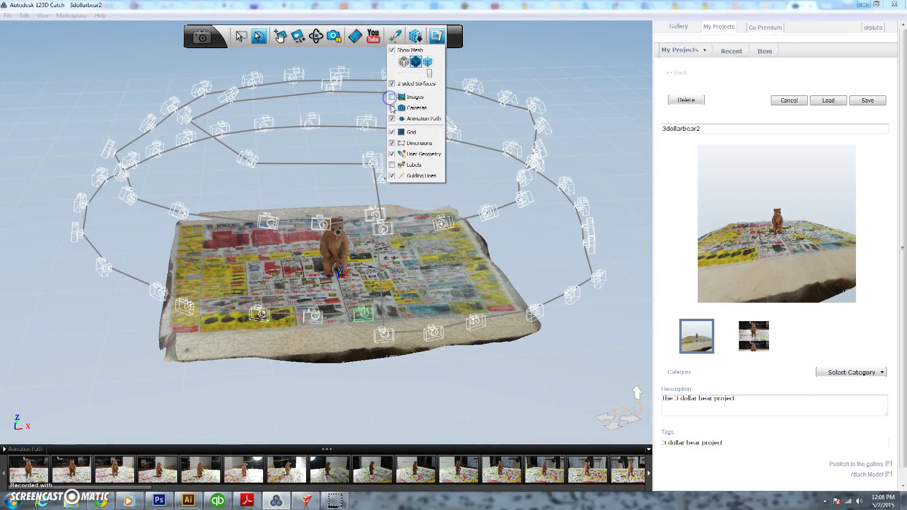
{"action": "left_click", "coordinate": [391, 107]}
{"action": "left_click", "coordinate": [392, 118]}
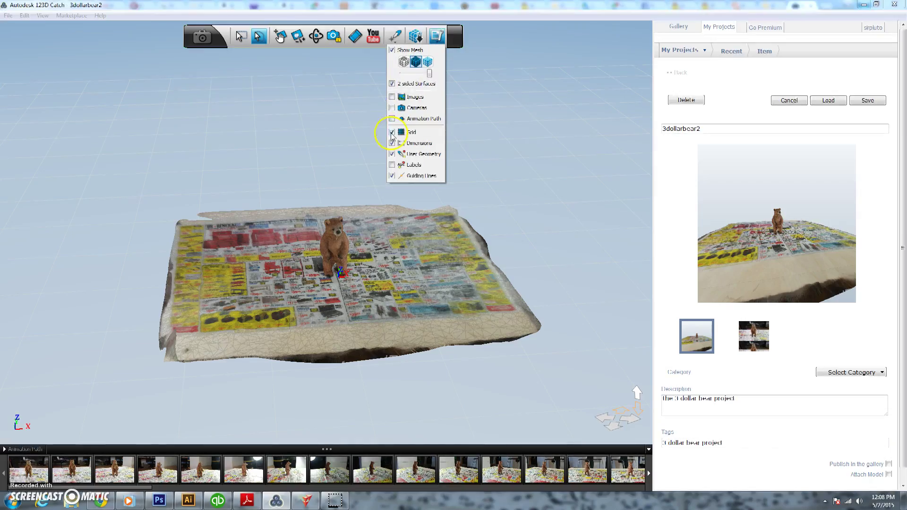
{"action": "left_click", "coordinate": [404, 62]}
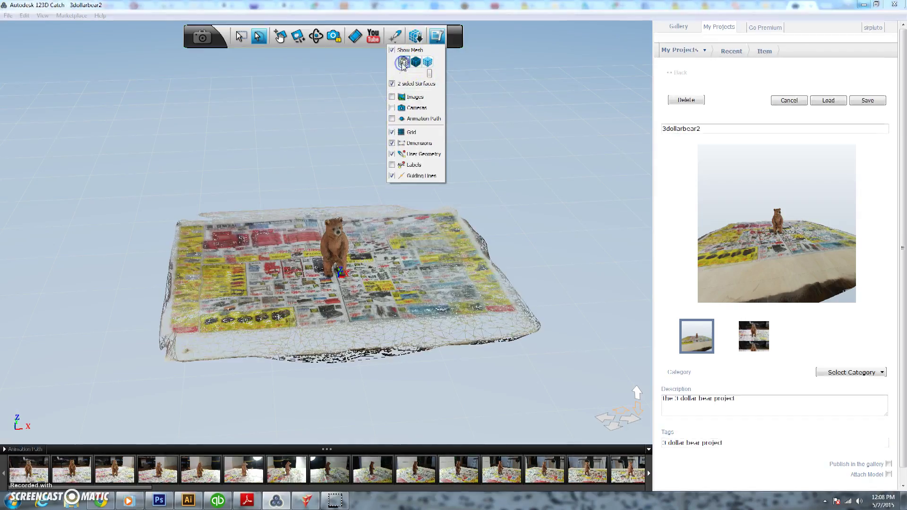
{"action": "left_click", "coordinate": [423, 378]}
Lasso and delete the newspaper mesh on the bear's left side, followed by the section in front of its feet
{"action": "mouse_move", "coordinate": [419, 376]}
{"action": "left_mouse_down"}
{"action": "mouse_move", "coordinate": [374, 334]}
{"action": "mouse_move", "coordinate": [375, 283]}
{"action": "mouse_move", "coordinate": [356, 247]}
{"action": "mouse_move", "coordinate": [352, 205]}
{"action": "mouse_move", "coordinate": [436, 188]}
{"action": "left_mouse_up"}
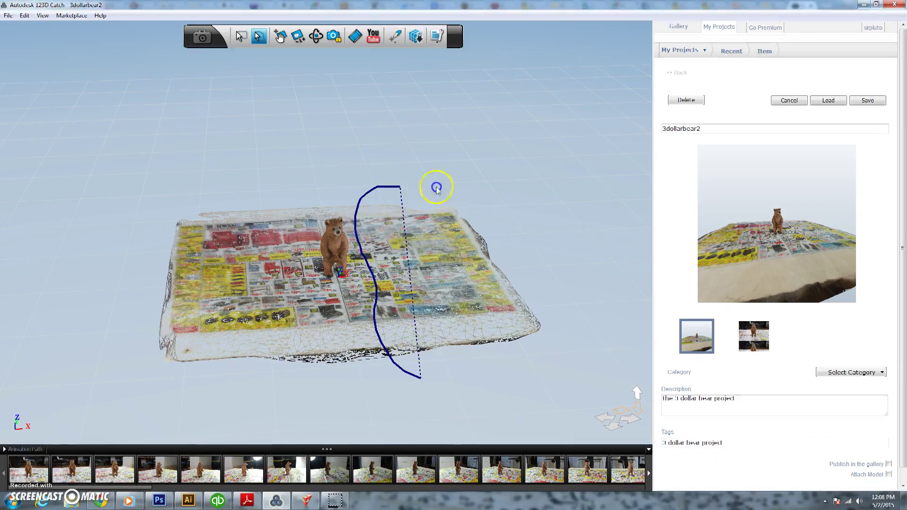
{"action": "left_click_drag", "start_coordinate": [565, 351], "coordinate": [431, 390]}
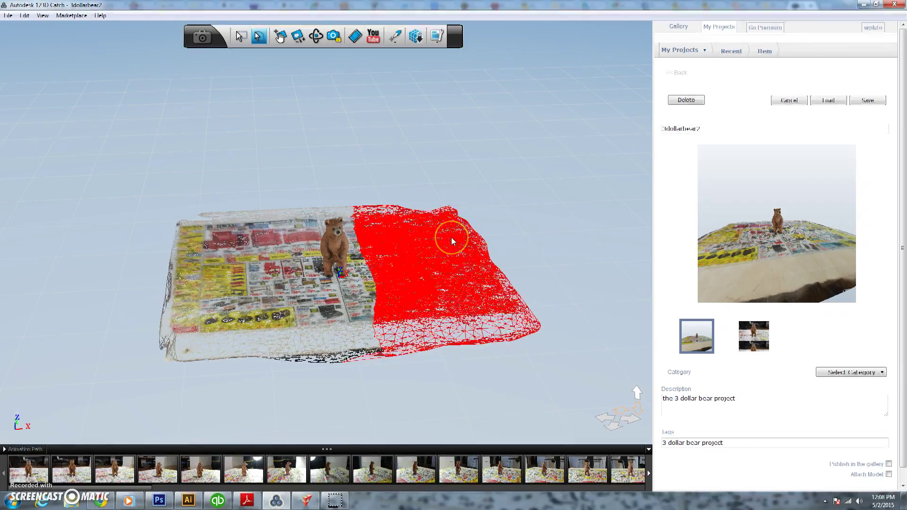
{"action": "key", "text": "Delete"}
{"action": "mouse_move", "coordinate": [416, 391]}
{"action": "left_mouse_down"}
{"action": "mouse_move", "coordinate": [141, 352]}
{"action": "mouse_move", "coordinate": [141, 320]}
{"action": "mouse_move", "coordinate": [237, 283]}
{"action": "mouse_move", "coordinate": [291, 275]}
{"action": "mouse_move", "coordinate": [341, 285]}
{"action": "mouse_move", "coordinate": [391, 270]}
{"action": "mouse_move", "coordinate": [467, 368]}
{"action": "mouse_move", "coordinate": [445, 410]}
{"action": "left_mouse_up"}
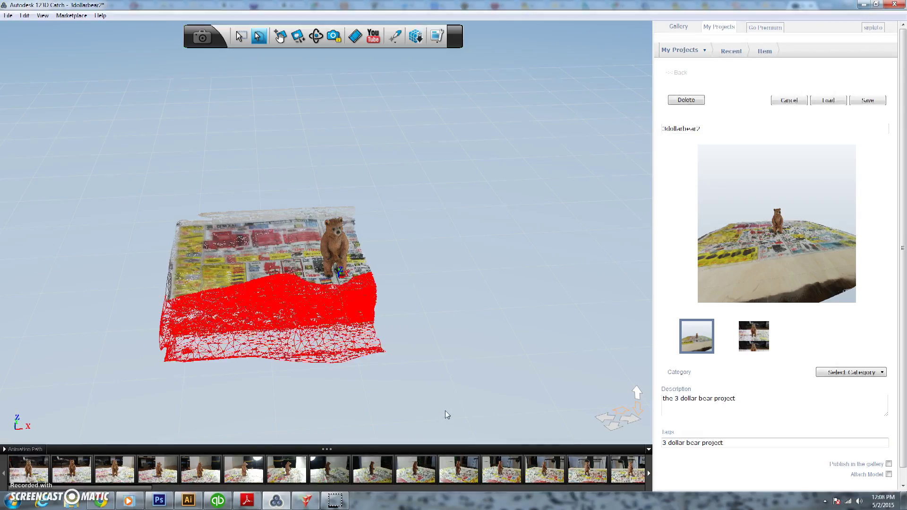
{"action": "key", "text": "Delete"}
Lasso and delete the newspaper mesh on the bear's right side, staying clear of its body
{"action": "left_click", "coordinate": [304, 283]}
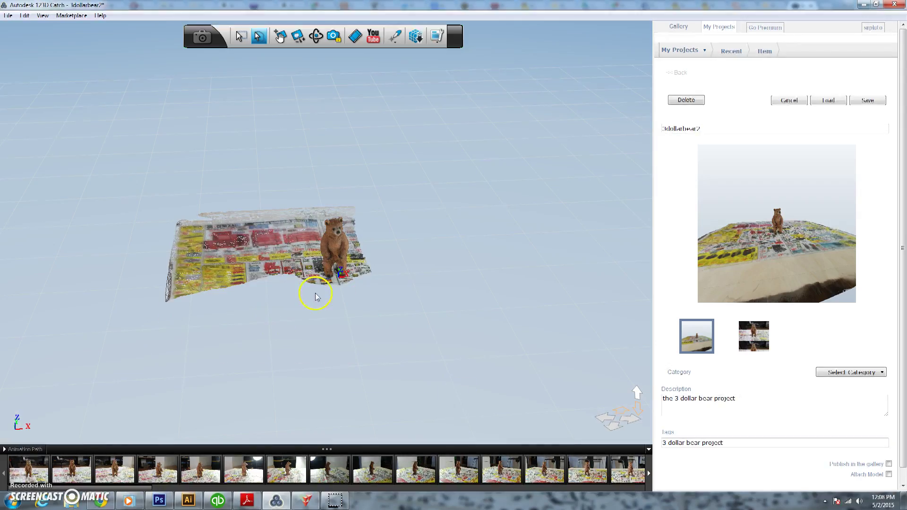
{"action": "mouse_move", "coordinate": [315, 297]}
{"action": "left_mouse_down"}
{"action": "mouse_move", "coordinate": [286, 208]}
{"action": "mouse_move", "coordinate": [126, 229]}
{"action": "mouse_move", "coordinate": [177, 354]}
{"action": "mouse_move", "coordinate": [286, 295]}
{"action": "mouse_move", "coordinate": [312, 298]}
{"action": "mouse_move", "coordinate": [319, 313]}
{"action": "left_mouse_up"}
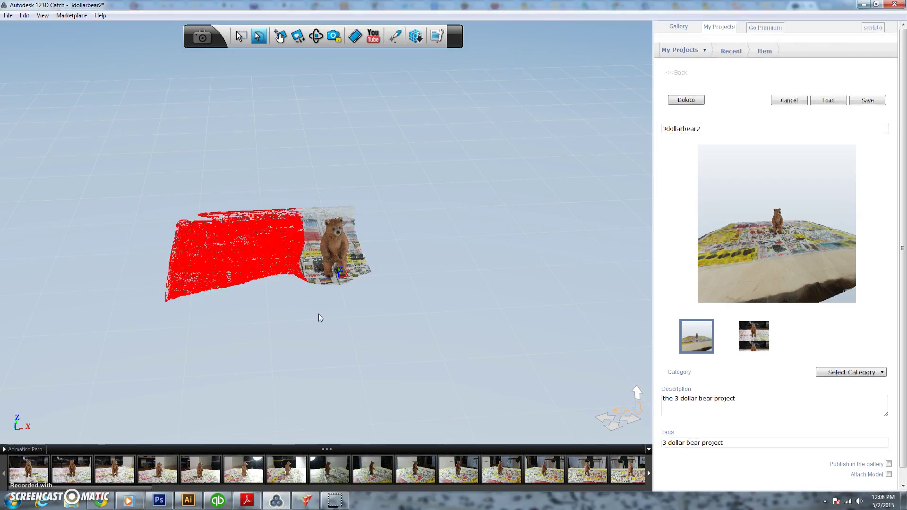
{"action": "key", "text": "Delete"}
{"action": "left_click", "coordinate": [134, 230]}
{"action": "left_click", "coordinate": [260, 304]}
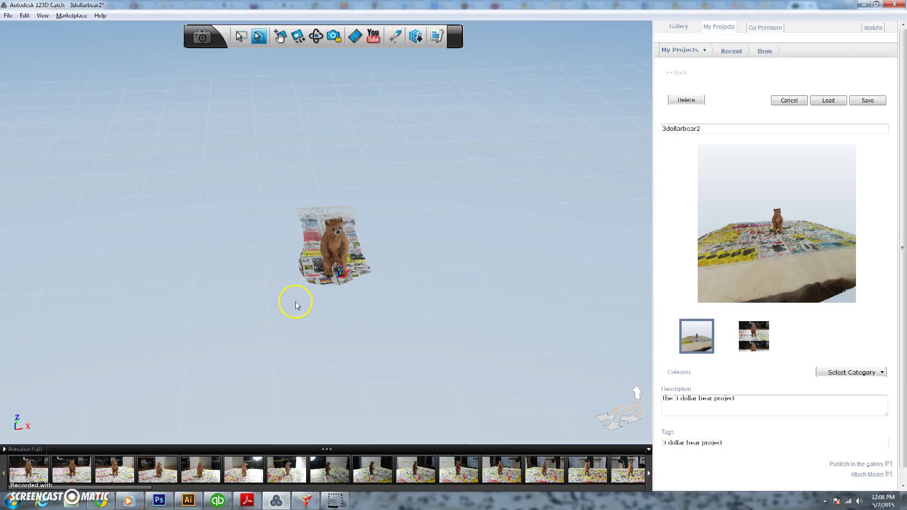
Lasso and delete the long newspaper strip extending behind the bear's back
{"action": "middle_click_drag", "start_coordinate": [311, 299], "coordinate": [488, 308]}
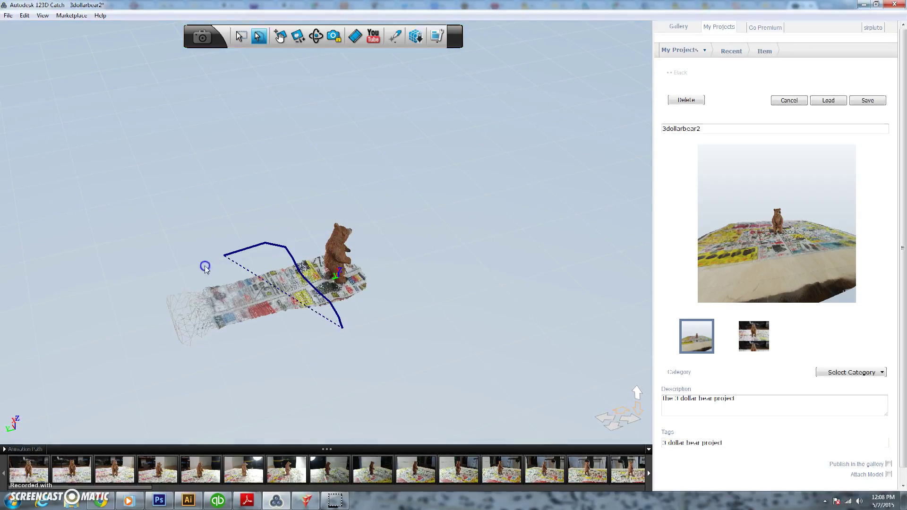
{"action": "left_click_drag", "start_coordinate": [205, 268], "coordinate": [136, 360]}
{"action": "left_click_drag", "start_coordinate": [337, 350], "coordinate": [338, 350]}
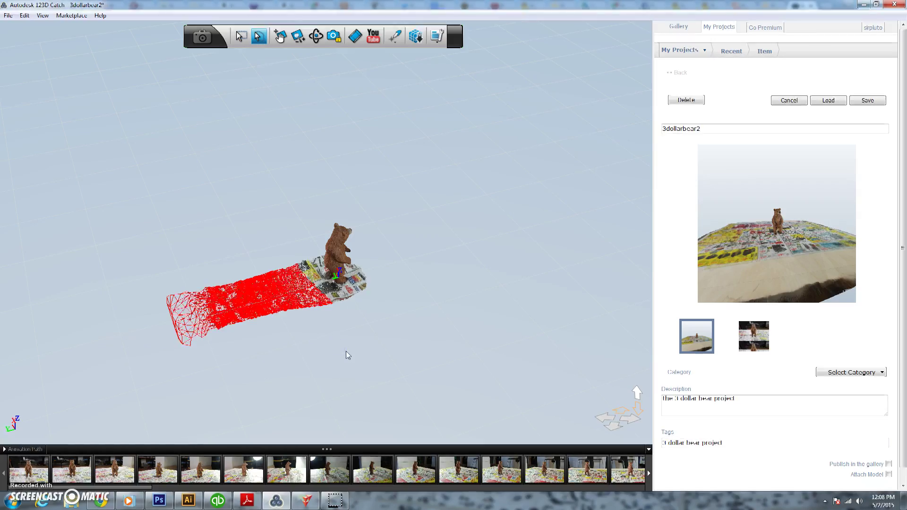
{"action": "key", "text": "Delete"}
{"action": "left_click", "coordinate": [355, 328]}
{"action": "left_click", "coordinate": [332, 309]}
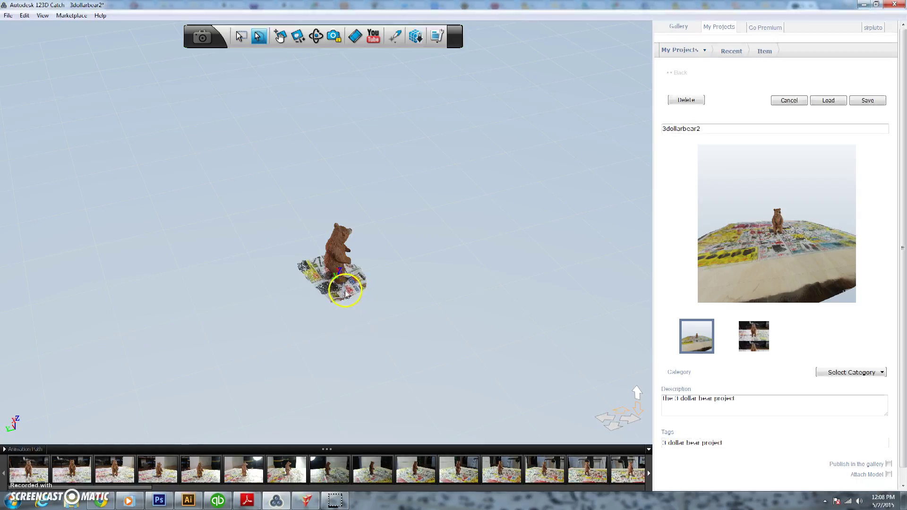
Trim away the remaining ground mesh beside the bear's right foot
{"action": "scroll", "coordinate": [345, 294], "scroll_direction": "up", "scroll_amount": 8}
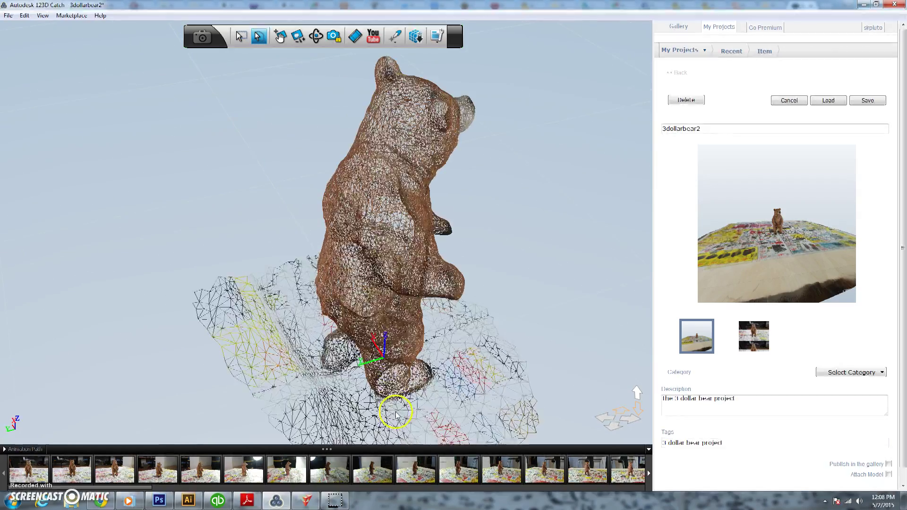
{"action": "middle_click_drag", "start_coordinate": [396, 414], "coordinate": [300, 279]}
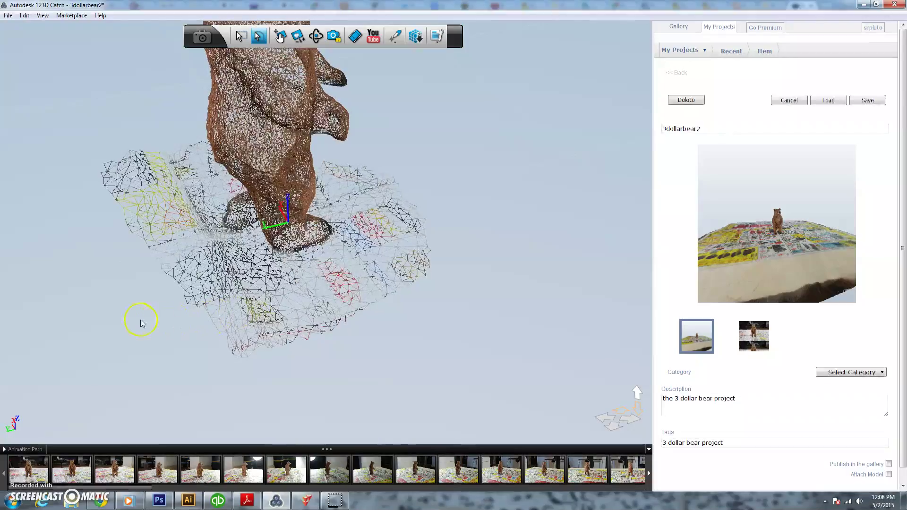
{"action": "mouse_move", "coordinate": [136, 313]}
{"action": "left_mouse_down"}
{"action": "mouse_move", "coordinate": [166, 299]}
{"action": "mouse_move", "coordinate": [263, 290]}
{"action": "mouse_move", "coordinate": [296, 256]}
{"action": "mouse_move", "coordinate": [356, 230]}
{"action": "mouse_move", "coordinate": [447, 257]}
{"action": "mouse_move", "coordinate": [415, 370]}
{"action": "mouse_move", "coordinate": [29, 347]}
{"action": "left_mouse_up"}
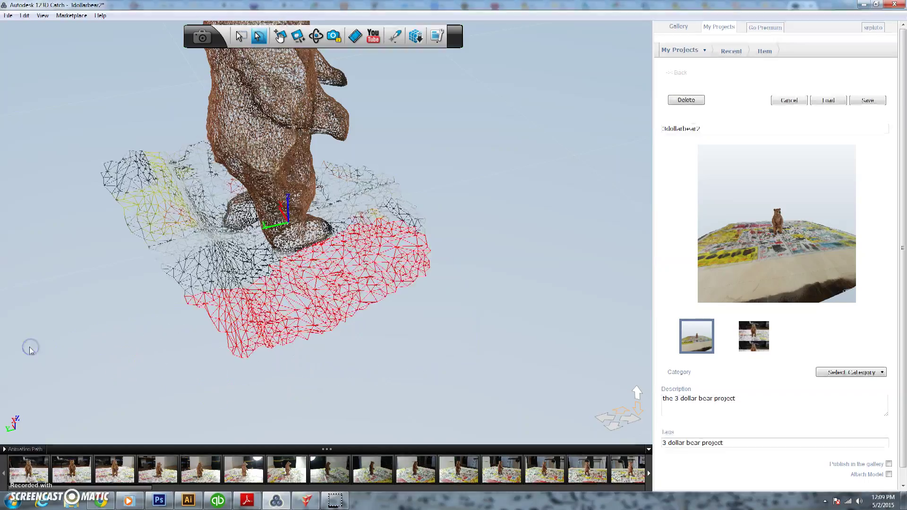
{"action": "key", "text": "Delete"}
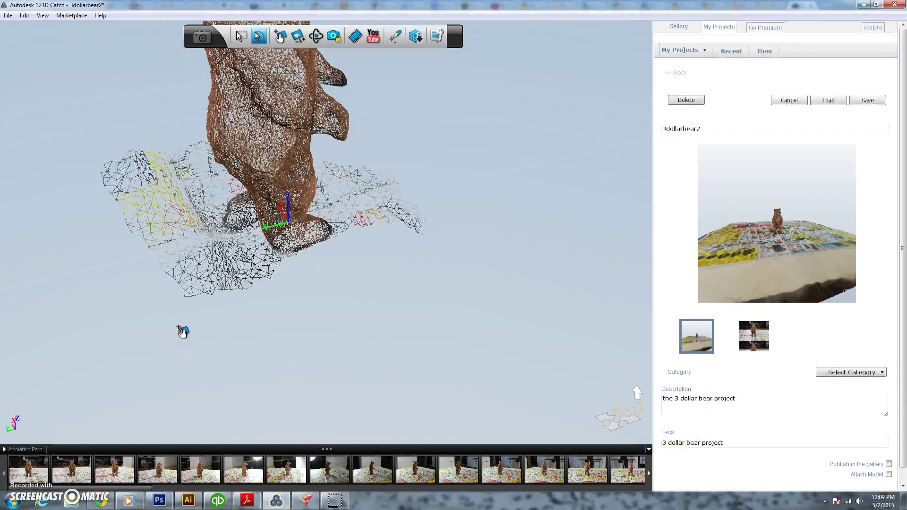
Delete the ground mesh behind the bear's heels and the small leftover sliver beside its right foot
{"action": "middle_click_drag", "start_coordinate": [183, 331], "coordinate": [267, 328]}
{"action": "mouse_move", "coordinate": [226, 298]}
{"action": "left_mouse_down"}
{"action": "mouse_move", "coordinate": [315, 341]}
{"action": "mouse_move", "coordinate": [358, 314]}
{"action": "mouse_move", "coordinate": [352, 265]}
{"action": "mouse_move", "coordinate": [291, 213]}
{"action": "mouse_move", "coordinate": [239, 142]}
{"action": "mouse_move", "coordinate": [136, 226]}
{"action": "mouse_move", "coordinate": [348, 326]}
{"action": "left_mouse_up"}
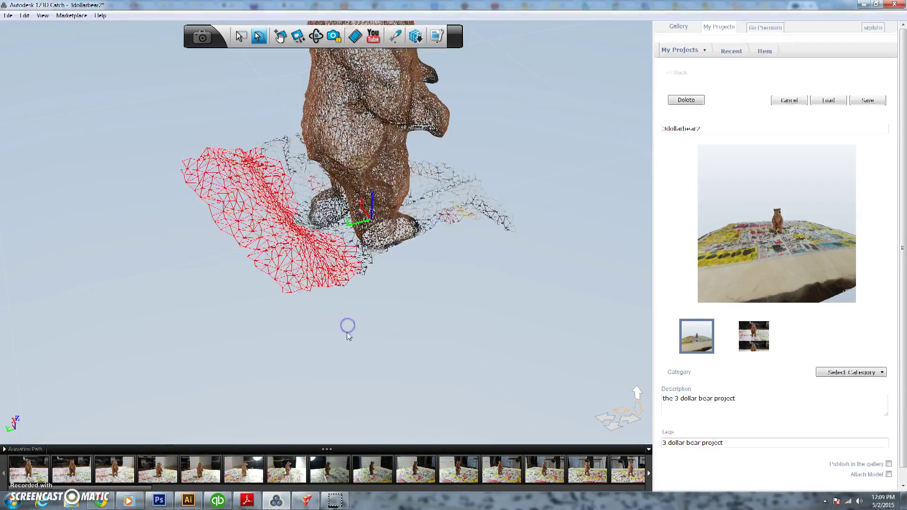
{"action": "key", "text": "Delete"}
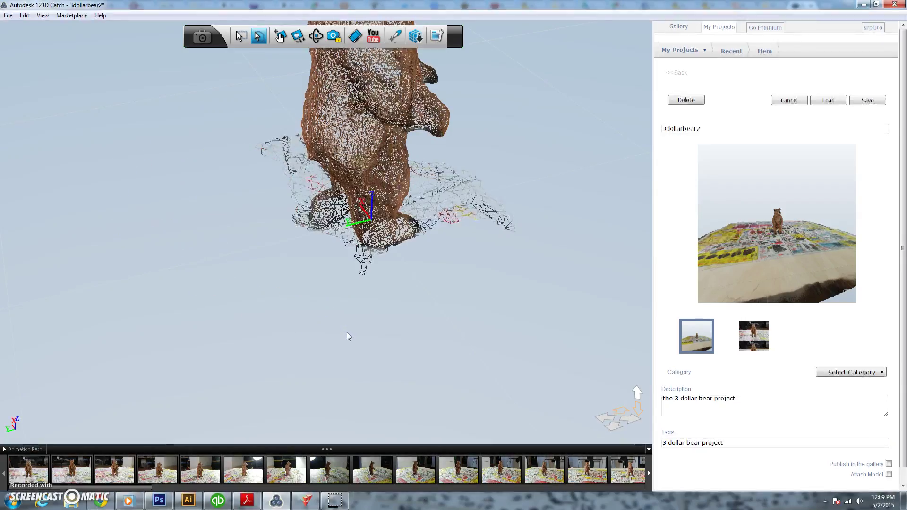
{"action": "mouse_move", "coordinate": [404, 280]}
{"action": "left_mouse_down"}
{"action": "mouse_move", "coordinate": [349, 251]}
{"action": "mouse_move", "coordinate": [361, 287]}
{"action": "mouse_move", "coordinate": [397, 283]}
{"action": "left_mouse_up"}
{"action": "key", "text": "Delete"}
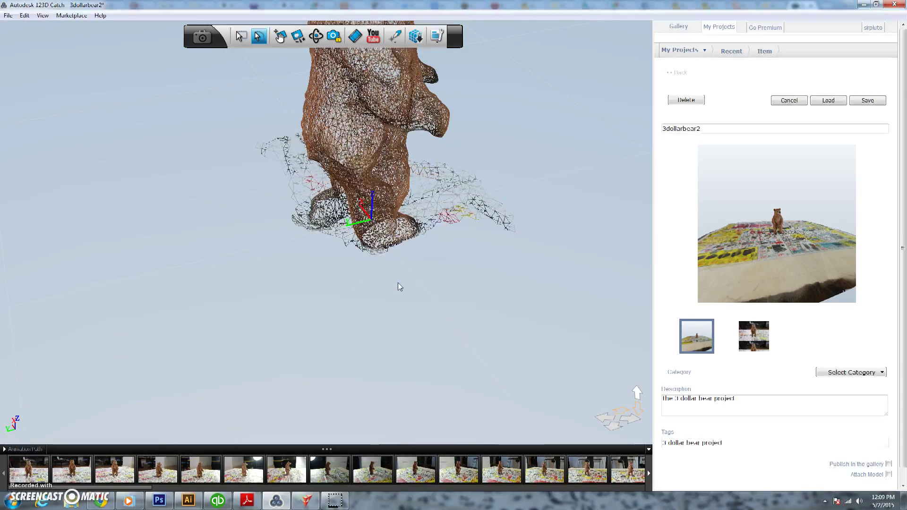
Delete the ground mesh patch in front of the bear's feet and trim the loose fragment behind them
{"action": "mouse_move", "coordinate": [431, 247]}
{"action": "left_mouse_down"}
{"action": "mouse_move", "coordinate": [434, 189]}
{"action": "mouse_move", "coordinate": [461, 157]}
{"action": "mouse_move", "coordinate": [566, 263]}
{"action": "left_mouse_up"}
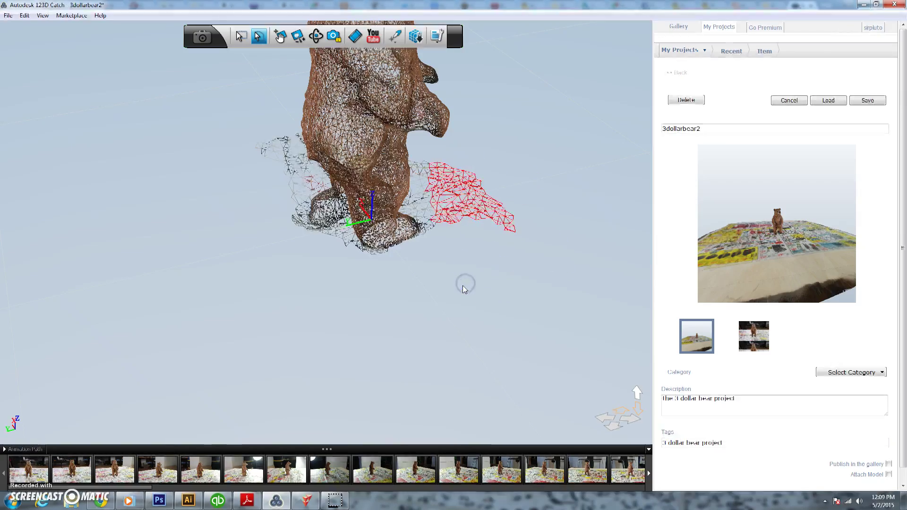
{"action": "key", "text": "Delete"}
{"action": "middle_click_drag", "start_coordinate": [311, 234], "coordinate": [390, 261]}
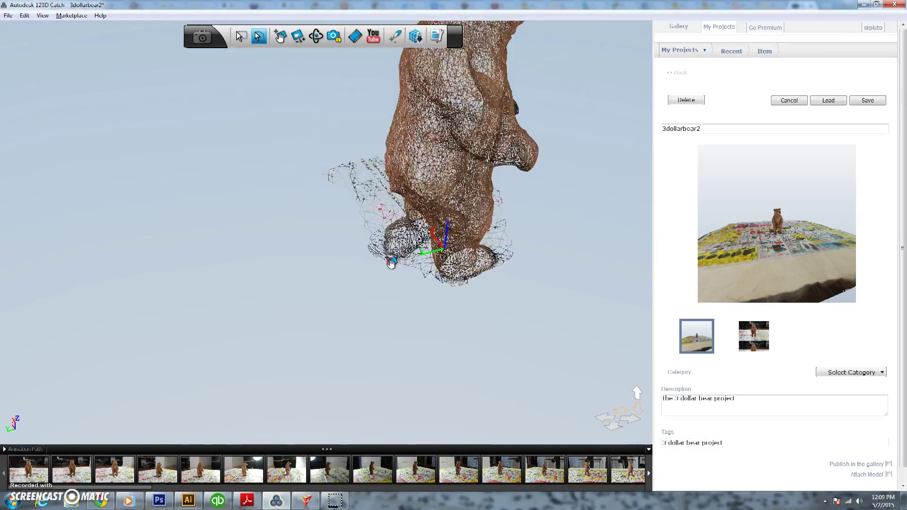
{"action": "mouse_move", "coordinate": [392, 263]}
{"action": "left_mouse_down"}
{"action": "mouse_move", "coordinate": [501, 255]}
{"action": "mouse_move", "coordinate": [569, 270]}
{"action": "mouse_move", "coordinate": [498, 331]}
{"action": "mouse_move", "coordinate": [472, 324]}
{"action": "mouse_move", "coordinate": [389, 247]}
{"action": "mouse_move", "coordinate": [385, 202]}
{"action": "mouse_move", "coordinate": [284, 299]}
{"action": "mouse_move", "coordinate": [415, 370]}
{"action": "mouse_move", "coordinate": [478, 327]}
{"action": "left_mouse_up"}
{"action": "key", "text": "Delete"}
Switch the mesh display from wireframe only to the textured surface with wireframe
{"action": "left_click", "coordinate": [469, 4]}
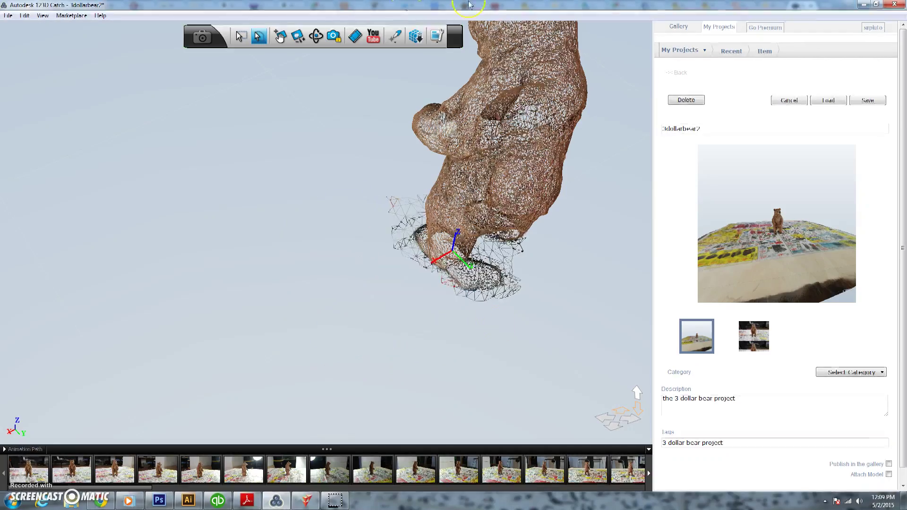
{"action": "left_click", "coordinate": [437, 36]}
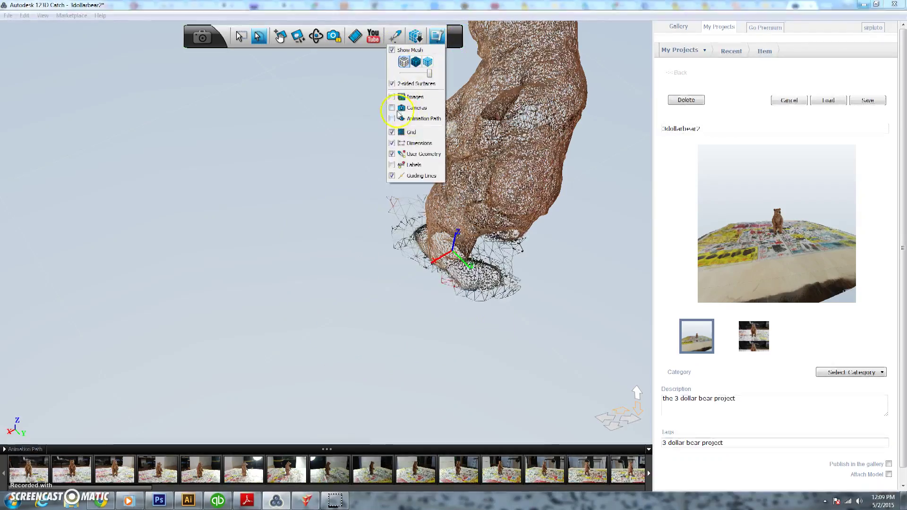
{"action": "left_click", "coordinate": [416, 62]}
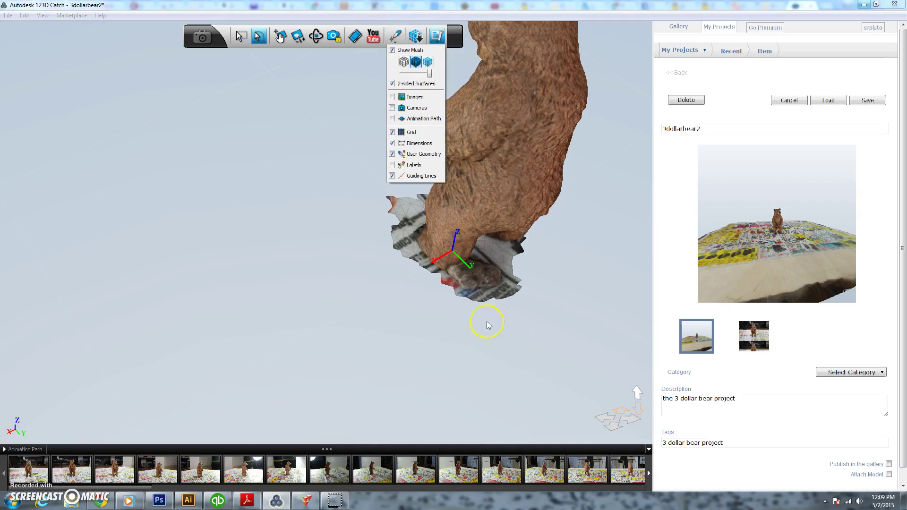
{"action": "left_click", "coordinate": [482, 326]}
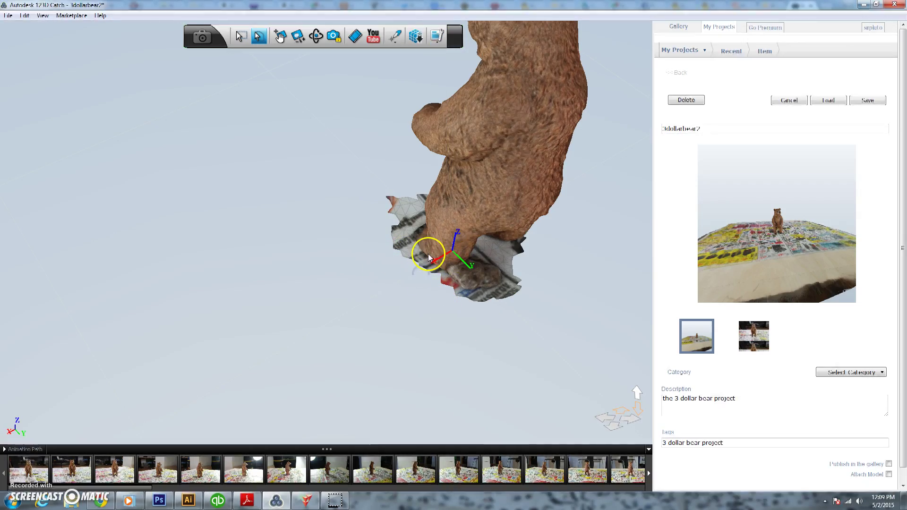
Lasso and delete the leftover newspaper strip along the outer edge of the bear's feet
{"action": "scroll", "coordinate": [428, 260], "scroll_direction": "up", "scroll_amount": 2}
{"action": "scroll", "coordinate": [425, 260], "scroll_direction": "up", "scroll_amount": 4}
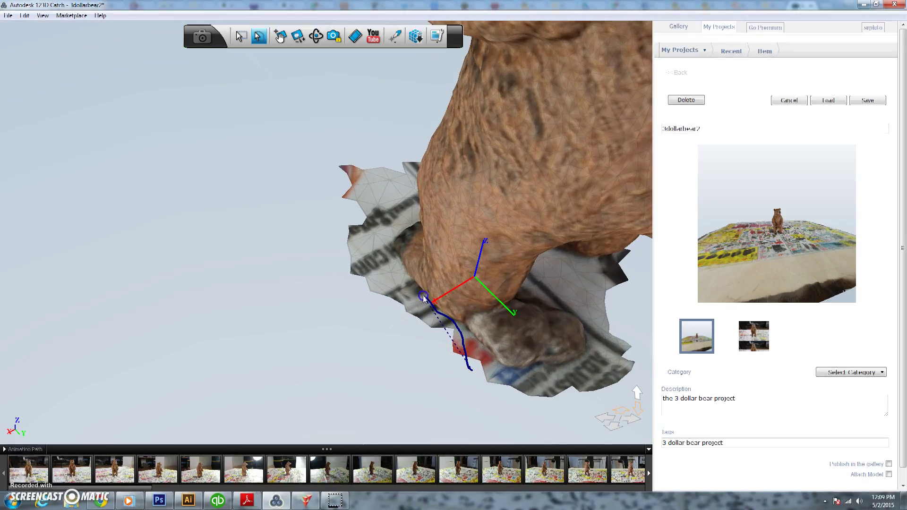
{"action": "left_click_drag", "start_coordinate": [423, 298], "coordinate": [407, 279]}
{"action": "left_click_drag", "start_coordinate": [281, 350], "coordinate": [280, 348]}
{"action": "key", "text": "Delete"}
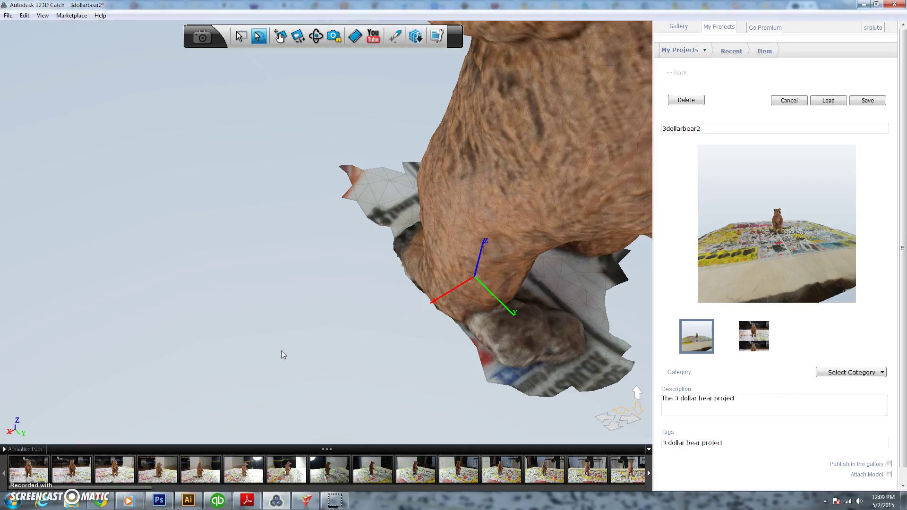
Lasso and delete the newspaper patch beneath the back of the bear's left foot
{"action": "left_click", "coordinate": [491, 390]}
{"action": "left_click", "coordinate": [445, 324]}
{"action": "mouse_move", "coordinate": [459, 326]}
{"action": "left_mouse_down"}
{"action": "mouse_move", "coordinate": [505, 366]}
{"action": "mouse_move", "coordinate": [651, 366]}
{"action": "mouse_move", "coordinate": [557, 435]}
{"action": "mouse_move", "coordinate": [374, 367]}
{"action": "mouse_move", "coordinate": [358, 352]}
{"action": "left_mouse_up"}
{"action": "key", "text": "Delete"}
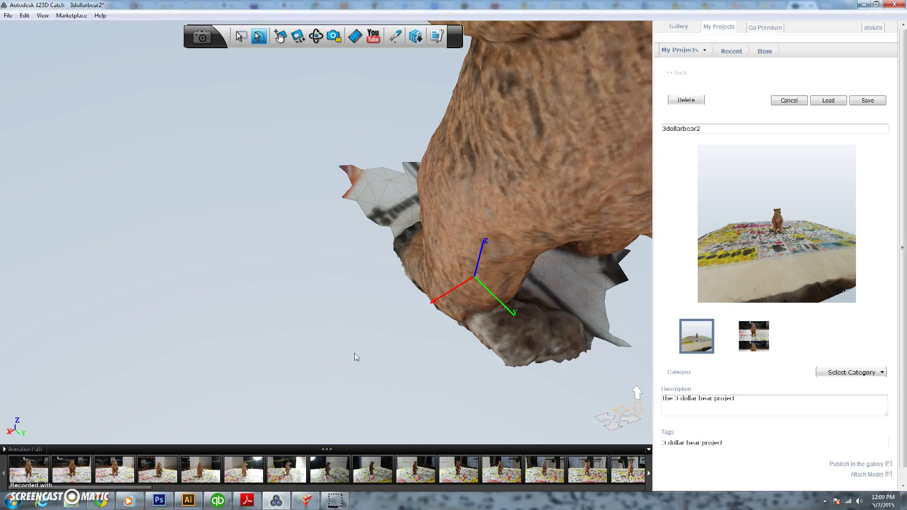
Delete the newspaper mesh remaining between the bear's legs and the blue scrap under its right toes
{"action": "middle_click_drag", "start_coordinate": [339, 230], "coordinate": [402, 254]}
{"action": "right_click_drag", "start_coordinate": [433, 267], "coordinate": [640, 247]}
{"action": "mouse_move", "coordinate": [613, 352]}
{"action": "left_mouse_down"}
{"action": "mouse_move", "coordinate": [531, 316]}
{"action": "mouse_move", "coordinate": [547, 226]}
{"action": "mouse_move", "coordinate": [543, 173]}
{"action": "mouse_move", "coordinate": [499, 204]}
{"action": "mouse_move", "coordinate": [482, 289]}
{"action": "mouse_move", "coordinate": [425, 311]}
{"action": "mouse_move", "coordinate": [537, 432]}
{"action": "left_mouse_up"}
{"action": "key", "text": "Delete"}
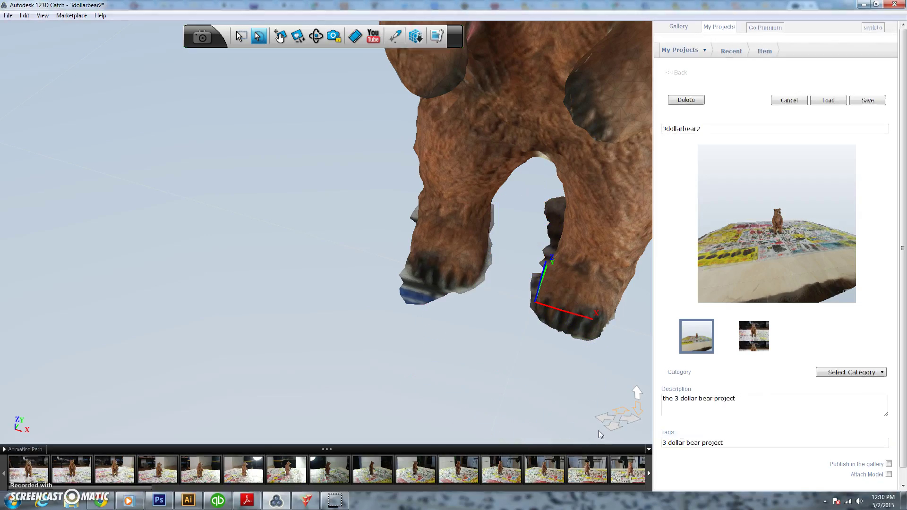
{"action": "mouse_move", "coordinate": [382, 254]}
{"action": "left_mouse_down"}
{"action": "mouse_move", "coordinate": [403, 262]}
{"action": "mouse_move", "coordinate": [422, 285]}
{"action": "mouse_move", "coordinate": [468, 297]}
{"action": "mouse_move", "coordinate": [429, 386]}
{"action": "mouse_move", "coordinate": [346, 368]}
{"action": "left_mouse_up"}
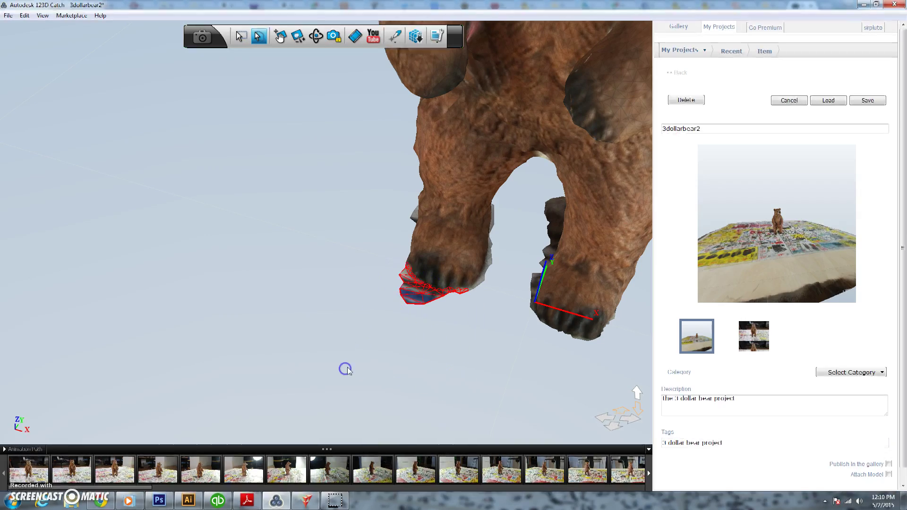
{"action": "key", "text": "Delete"}
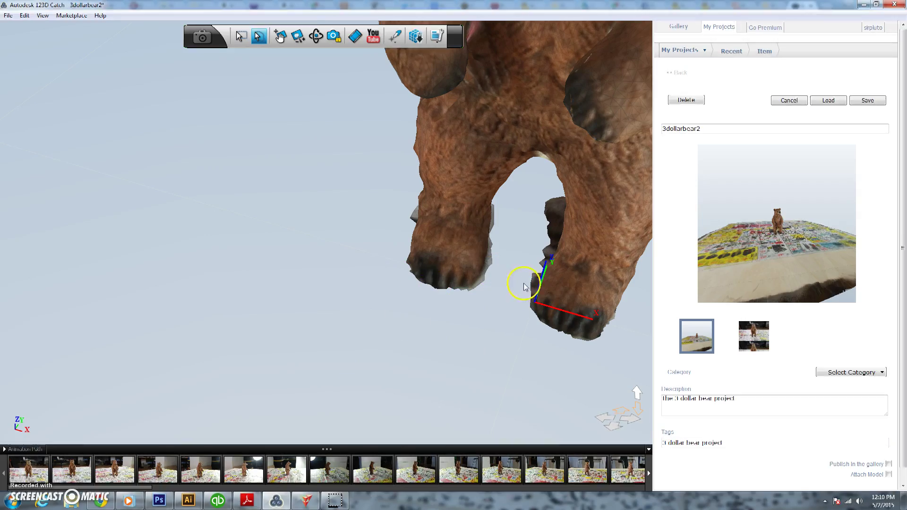
Trim the grey leftover slivers along the inner edge and underside of the bear's right foot
{"action": "scroll", "coordinate": [518, 273], "scroll_direction": "up", "scroll_amount": 1}
{"action": "middle_click_drag", "start_coordinate": [526, 275], "coordinate": [362, 283]}
{"action": "scroll", "coordinate": [374, 255], "scroll_direction": "up", "scroll_amount": 1}
{"action": "left_click_drag", "start_coordinate": [370, 278], "coordinate": [358, 276], "text": "alt"}
{"action": "middle_click_drag", "start_coordinate": [357, 276], "coordinate": [354, 277]}
{"action": "mouse_move", "coordinate": [305, 296]}
{"action": "left_mouse_down"}
{"action": "mouse_move", "coordinate": [342, 269]}
{"action": "mouse_move", "coordinate": [382, 198]}
{"action": "mouse_move", "coordinate": [402, 237]}
{"action": "left_mouse_up"}
{"action": "key", "text": "Delete"}
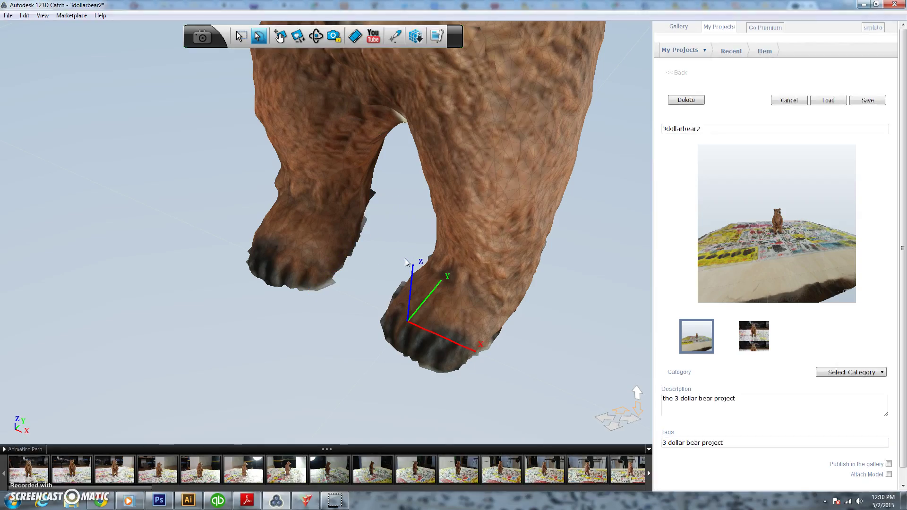
{"action": "left_click", "coordinate": [336, 280]}
{"action": "key", "text": "Delete"}
{"action": "scroll", "coordinate": [469, 350], "scroll_direction": "down", "scroll_amount": 2}
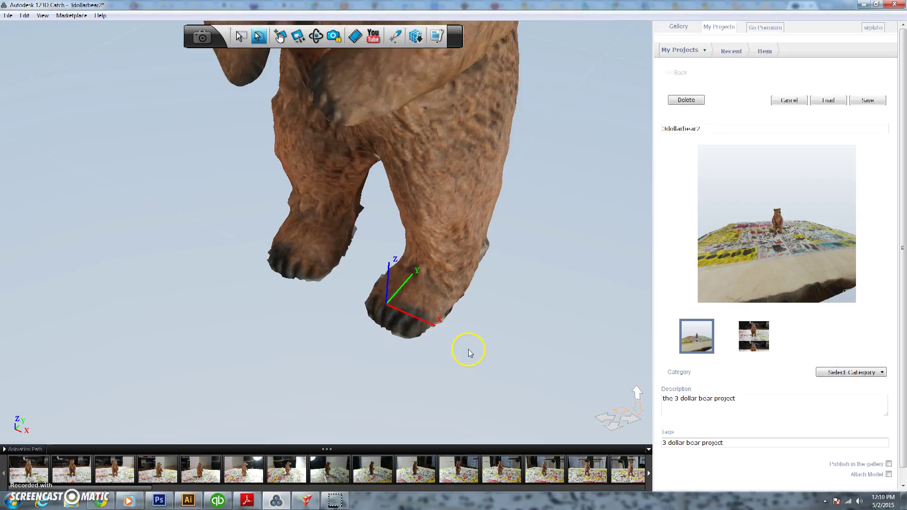
Delete the grey newspaper flap sticking out behind the bear's right heel
{"action": "right_click_drag", "start_coordinate": [419, 376], "coordinate": [398, 344]}
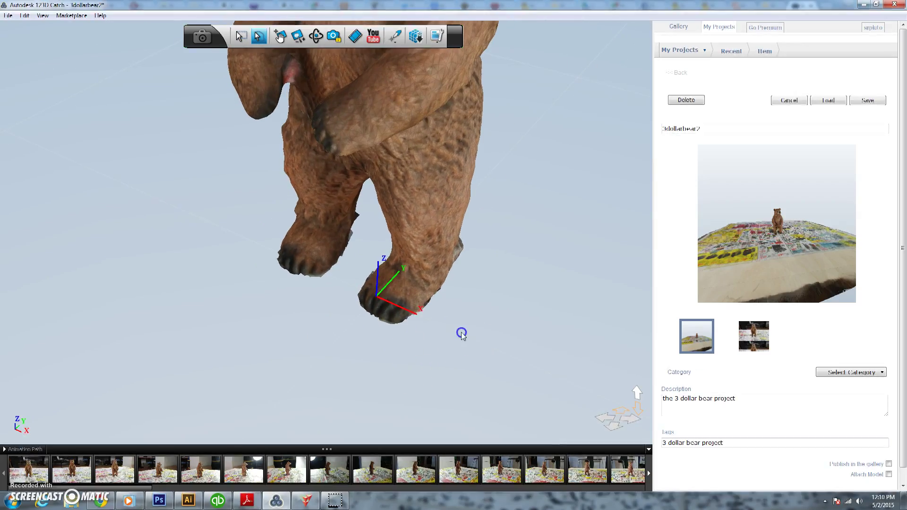
{"action": "right_click_drag", "start_coordinate": [494, 320], "coordinate": [226, 302]}
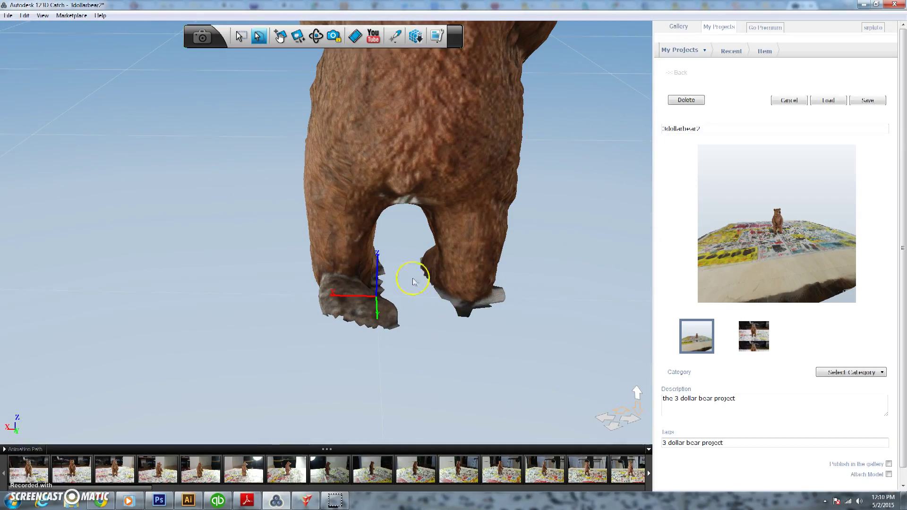
{"action": "mouse_move", "coordinate": [430, 290]}
{"action": "left_mouse_down"}
{"action": "mouse_move", "coordinate": [477, 308]}
{"action": "mouse_move", "coordinate": [501, 283]}
{"action": "mouse_move", "coordinate": [522, 331]}
{"action": "mouse_move", "coordinate": [446, 374]}
{"action": "left_mouse_up"}
{"action": "key", "text": "Delete"}
Trim the leftover ragged mesh along the undersides of the bear's feet from behind
{"action": "middle_click_drag", "start_coordinate": [456, 347], "coordinate": [393, 346]}
{"action": "right_click_drag", "start_coordinate": [364, 325], "coordinate": [287, 302]}
{"action": "mouse_move", "coordinate": [286, 300]}
{"action": "left_mouse_down"}
{"action": "mouse_move", "coordinate": [292, 282]}
{"action": "mouse_move", "coordinate": [316, 272]}
{"action": "mouse_move", "coordinate": [318, 307]}
{"action": "mouse_move", "coordinate": [300, 353]}
{"action": "left_mouse_up"}
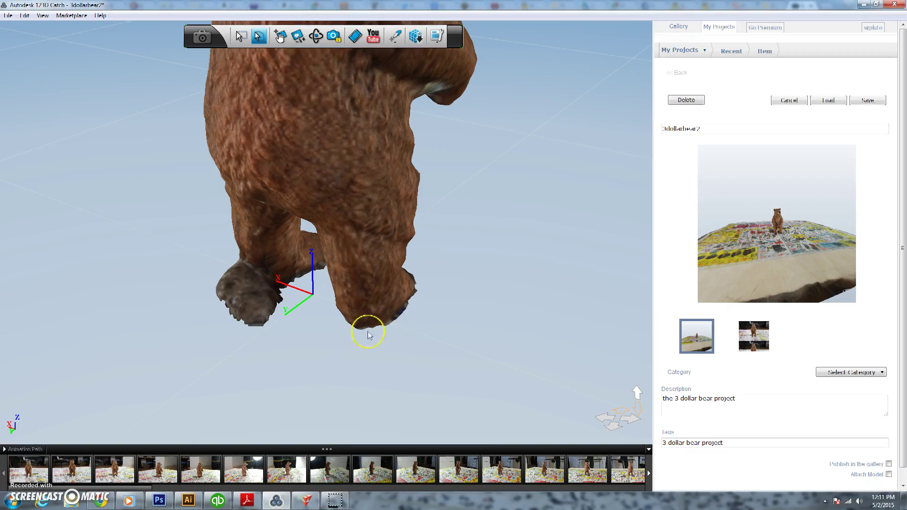
{"action": "mouse_move", "coordinate": [385, 331]}
{"action": "left_mouse_down"}
{"action": "mouse_move", "coordinate": [425, 295]}
{"action": "mouse_move", "coordinate": [422, 398]}
{"action": "left_mouse_up"}
{"action": "key", "text": "Delete"}
Lasso and delete the grey lump of mesh behind the bear's left heel
{"action": "middle_click_drag", "start_coordinate": [418, 362], "coordinate": [155, 371]}
{"action": "right_click_drag", "start_coordinate": [155, 372], "coordinate": [324, 348]}
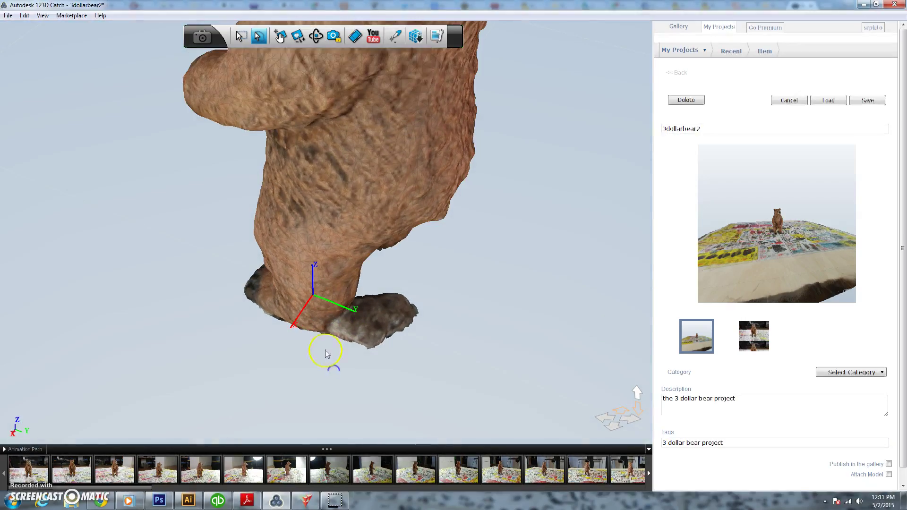
{"action": "mouse_move", "coordinate": [331, 334]}
{"action": "left_mouse_down"}
{"action": "mouse_move", "coordinate": [354, 310]}
{"action": "mouse_move", "coordinate": [415, 283]}
{"action": "mouse_move", "coordinate": [445, 379]}
{"action": "mouse_move", "coordinate": [245, 388]}
{"action": "left_mouse_up"}
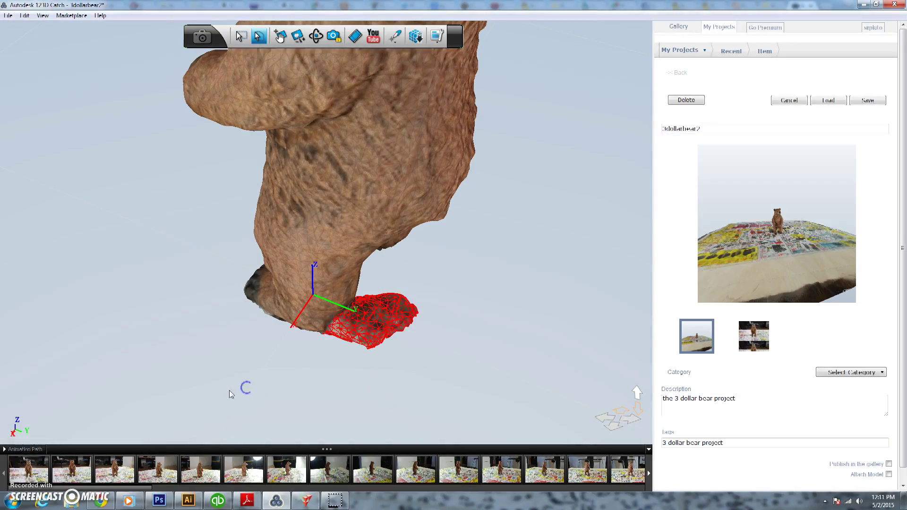
{"action": "key", "text": "Delete"}
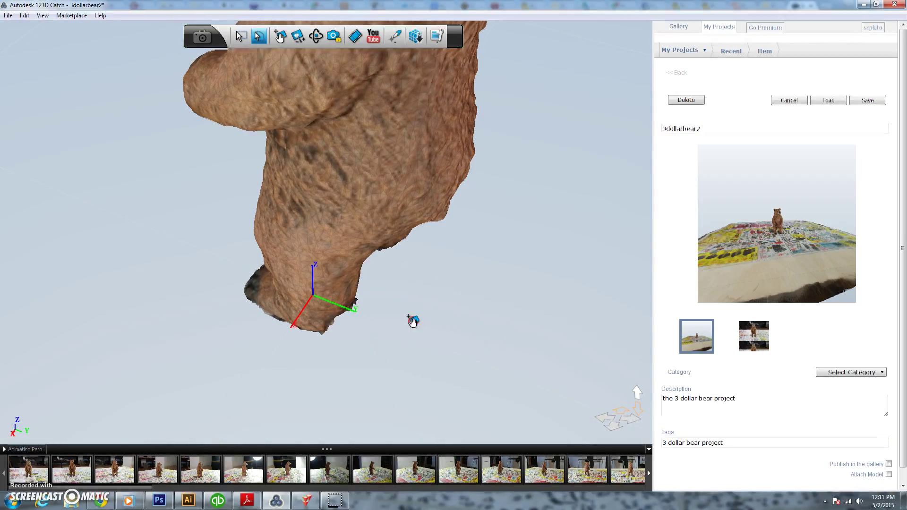
Trim the remaining sliver of mesh along the bottom edge of the bear's foot
{"action": "right_click_drag", "start_coordinate": [411, 318], "coordinate": [272, 325]}
{"action": "mouse_move", "coordinate": [277, 311]}
{"action": "left_mouse_down"}
{"action": "mouse_move", "coordinate": [245, 305]}
{"action": "mouse_move", "coordinate": [255, 331]}
{"action": "mouse_move", "coordinate": [280, 330]}
{"action": "left_mouse_up"}
{"action": "key", "text": "Delete"}
Examine the whole bear from the back and the front for leftover newspaper mesh
{"action": "middle_click_drag", "start_coordinate": [271, 354], "coordinate": [284, 324]}
{"action": "right_click_drag", "start_coordinate": [283, 326], "coordinate": [455, 342]}
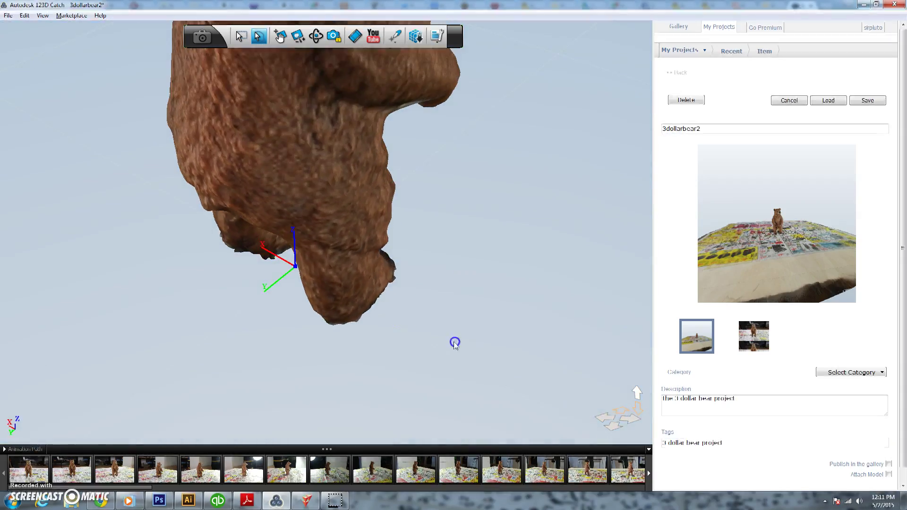
{"action": "scroll", "coordinate": [325, 274], "scroll_direction": "down", "scroll_amount": 6}
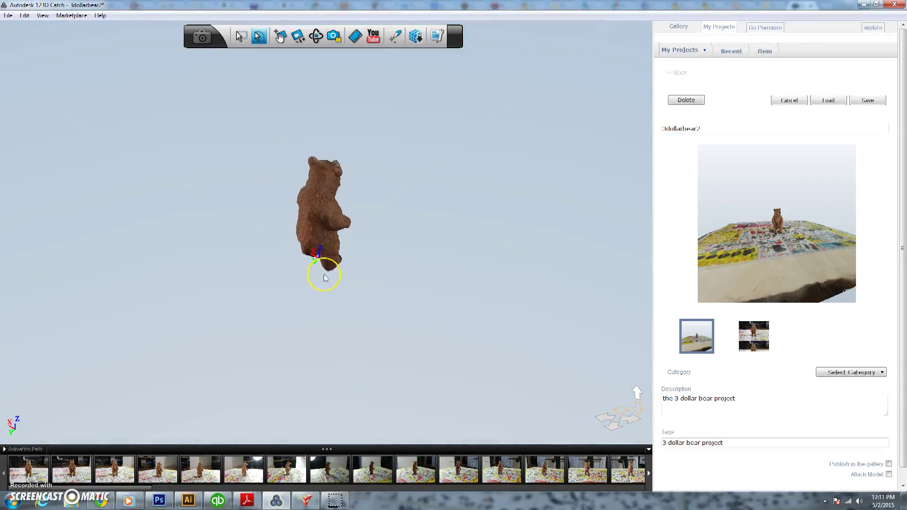
{"action": "middle_click_drag", "start_coordinate": [361, 227], "coordinate": [320, 230]}
{"action": "left_click", "coordinate": [298, 243]}
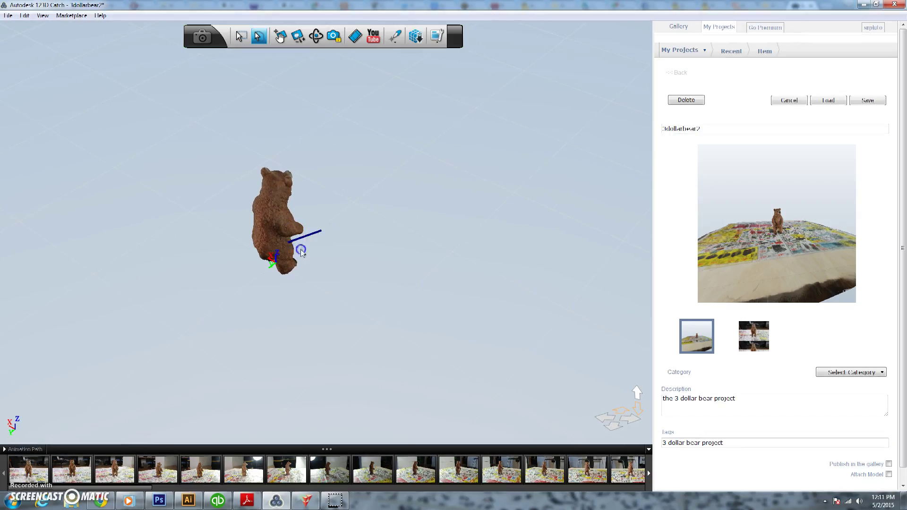
{"action": "right_click_drag", "start_coordinate": [355, 232], "coordinate": [103, 230]}
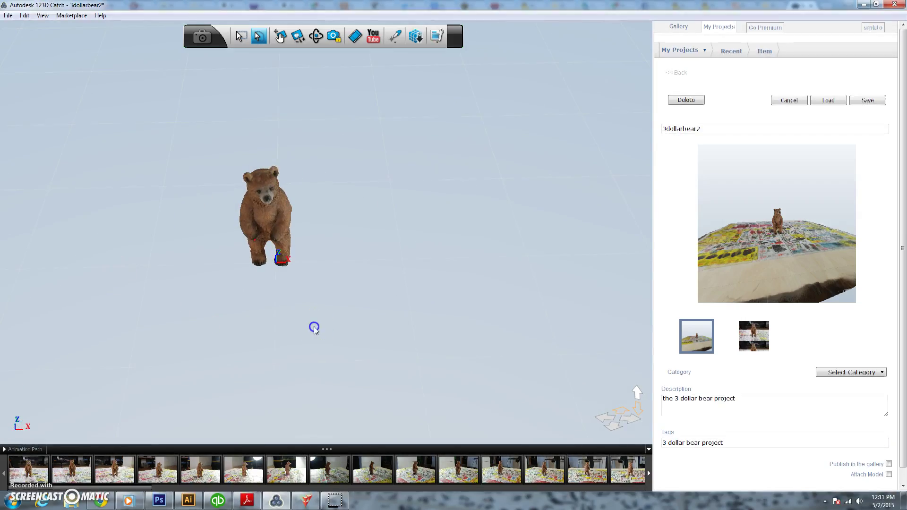
Export the capture in OBJ format as 3dollarbearfinal2 in the 3dollarbear folder of the Documents library
{"action": "left_click", "coordinate": [8, 16]}
{"action": "key", "text": "Escape"}
{"action": "left_click", "coordinate": [10, 17]}
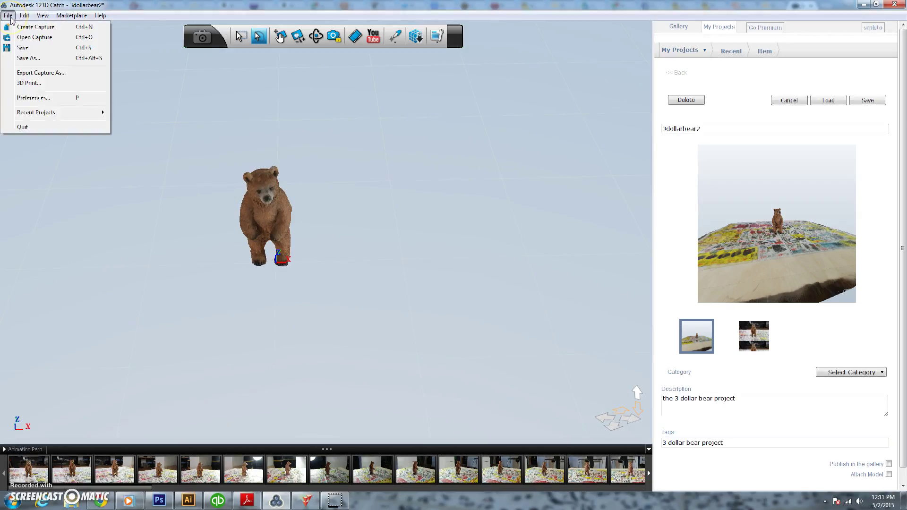
{"action": "left_click", "coordinate": [42, 73]}
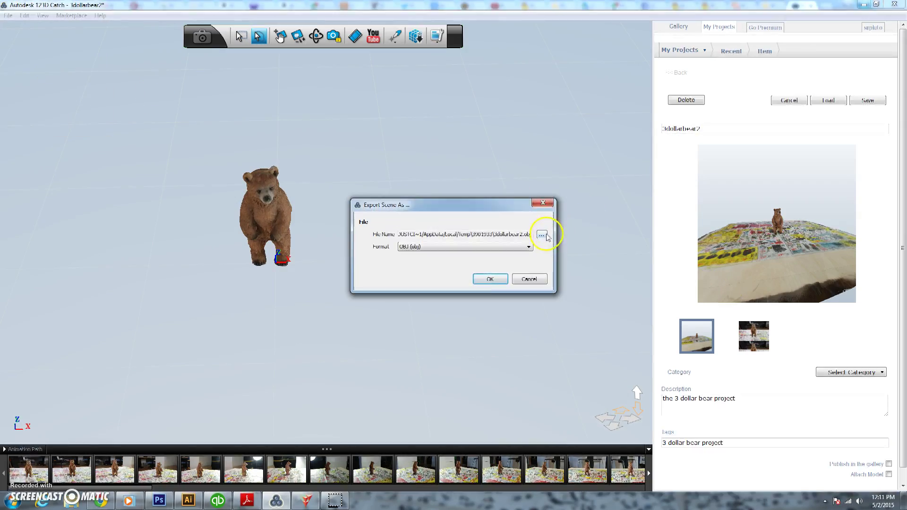
{"action": "left_click", "coordinate": [544, 235]}
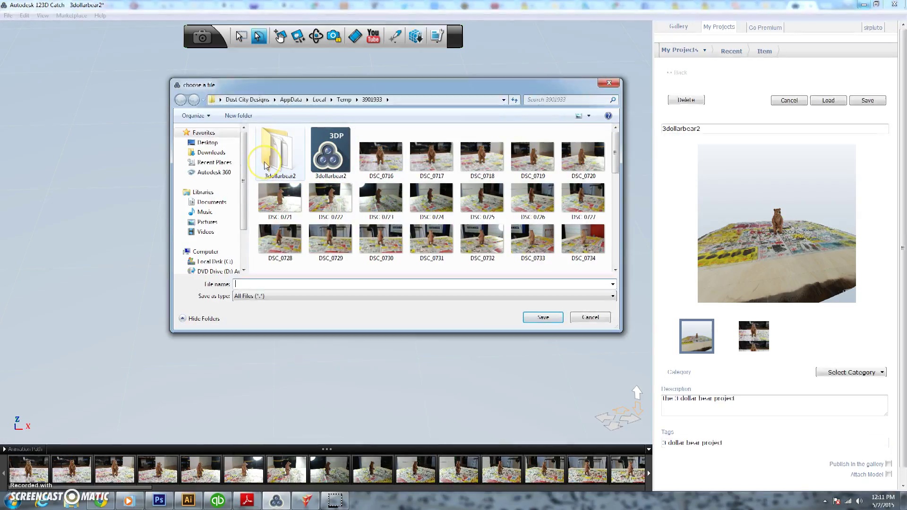
{"action": "left_click", "coordinate": [211, 202]}
{"action": "double_click", "coordinate": [282, 157]}
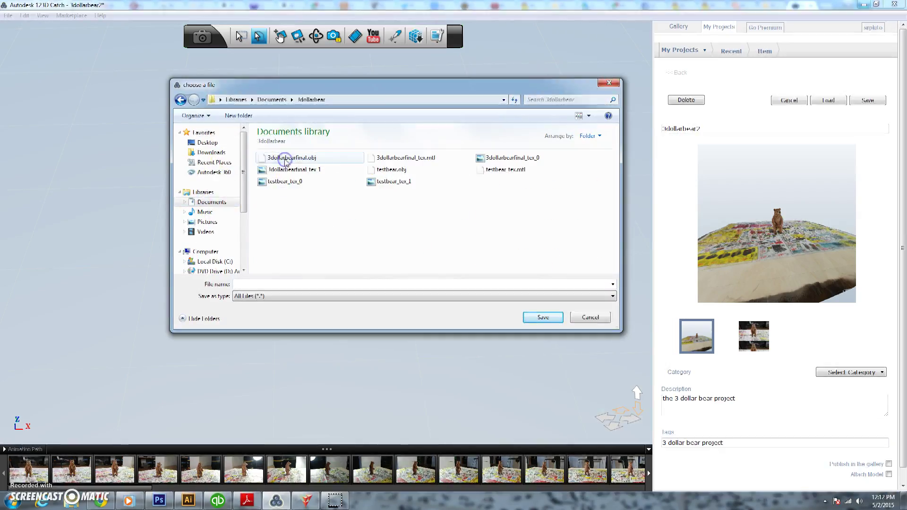
{"action": "left_click", "coordinate": [260, 284]}
{"action": "type", "text": "3"}
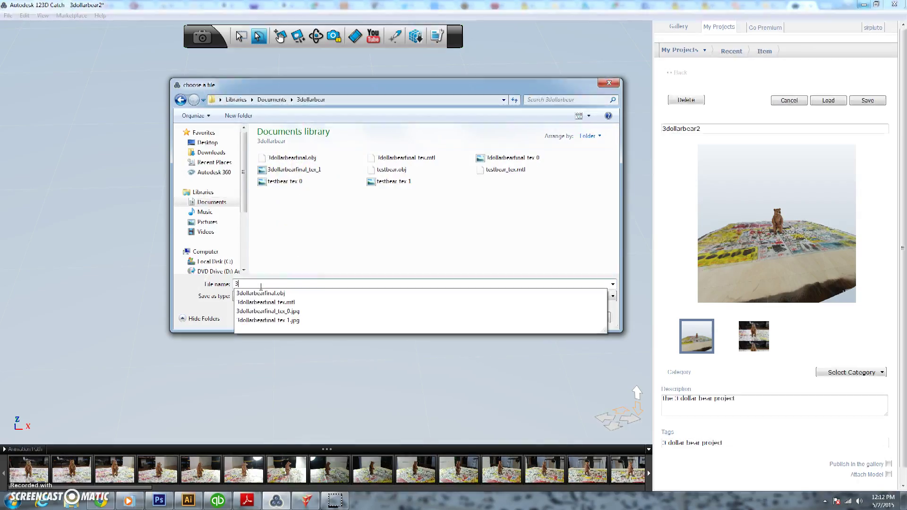
{"action": "type", "text": "dollarbearfinal2"}
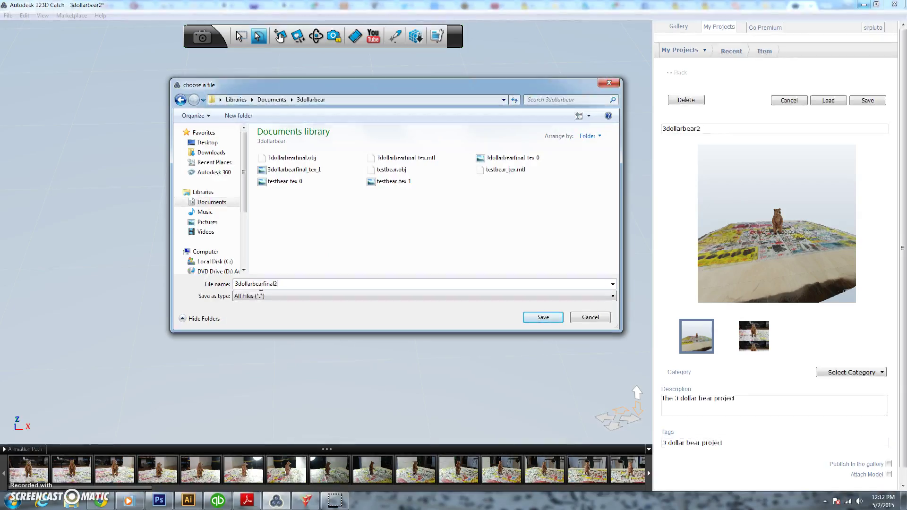
{"action": "left_click", "coordinate": [543, 317]}
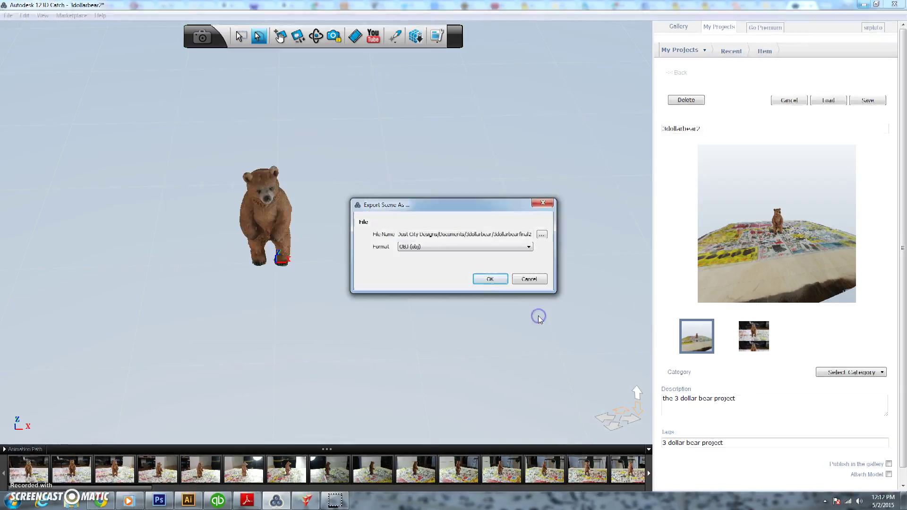
{"action": "left_click", "coordinate": [480, 278]}
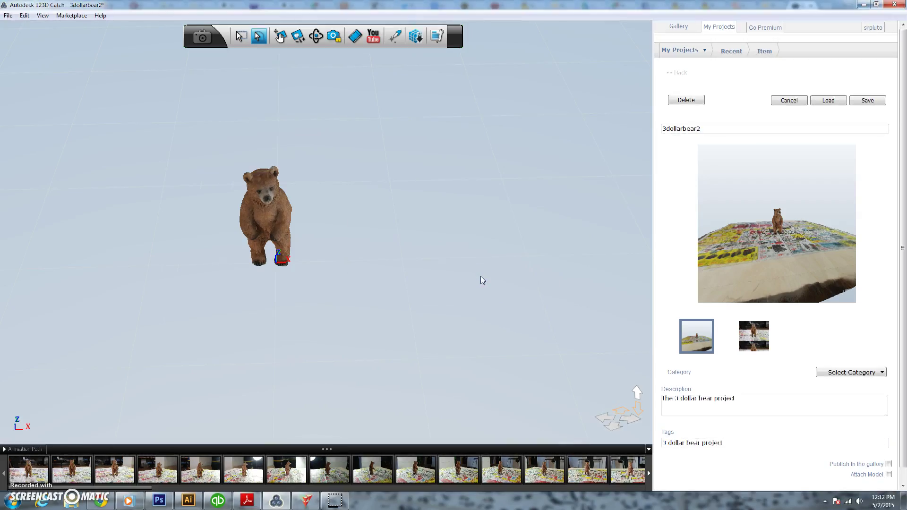
View several source photos projected behind the bear model, ending with DSC_0716
{"action": "left_click", "coordinate": [19, 477]}
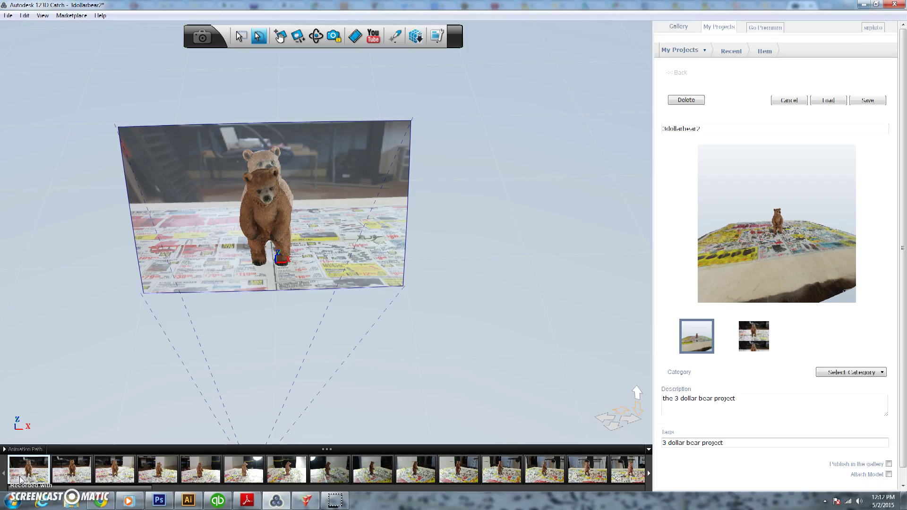
{"action": "left_click", "coordinate": [71, 470]}
{"action": "left_click", "coordinate": [168, 469]}
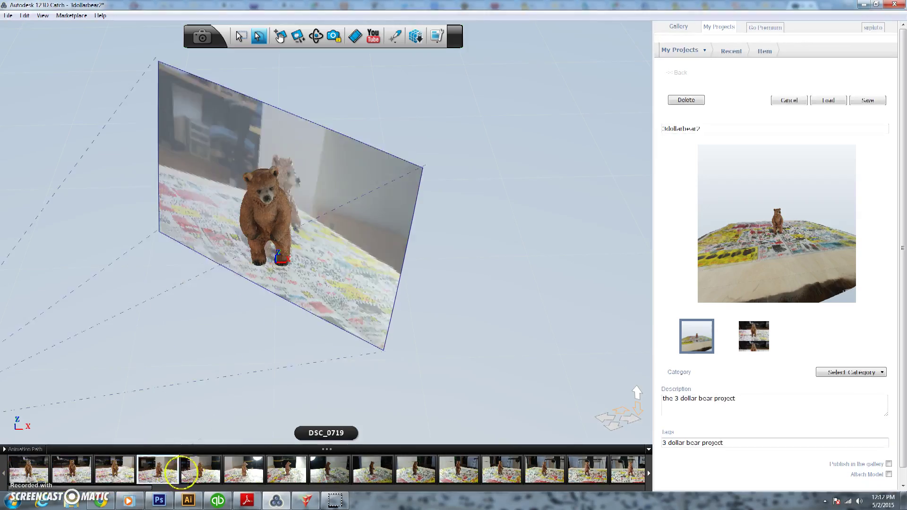
{"action": "left_click", "coordinate": [196, 468]}
{"action": "left_click", "coordinate": [22, 473]}
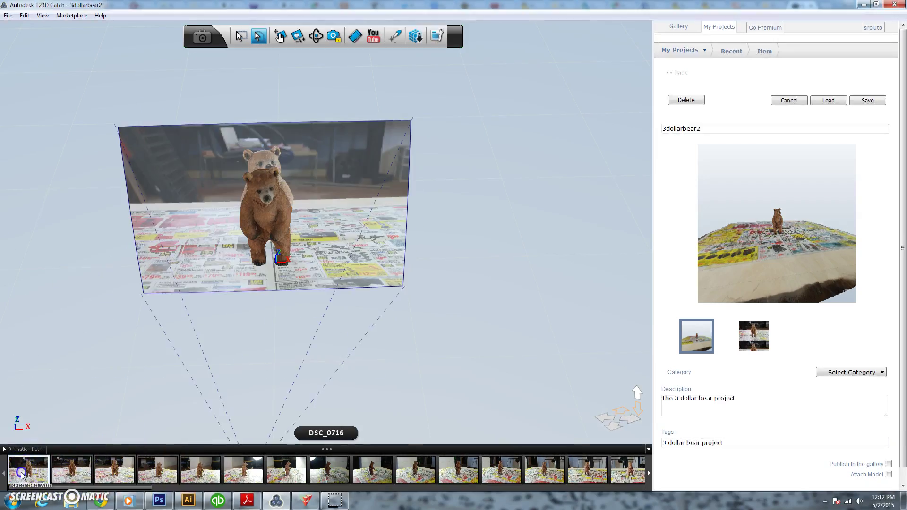